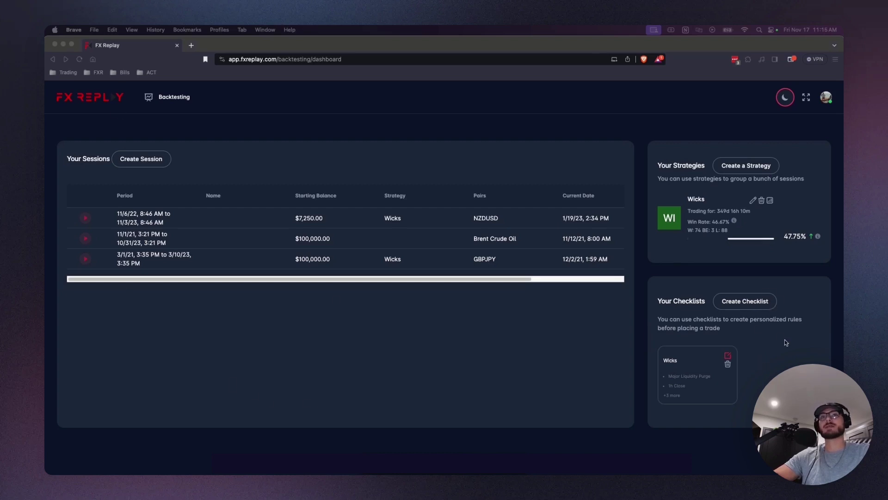
Start a new checklist named 'YouTube Strategy' and move on to its items.
click(763, 312)
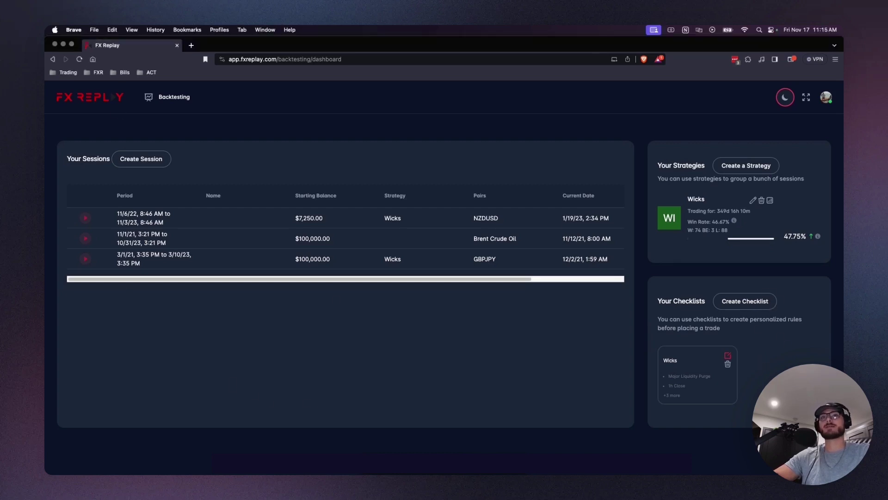
click(760, 303)
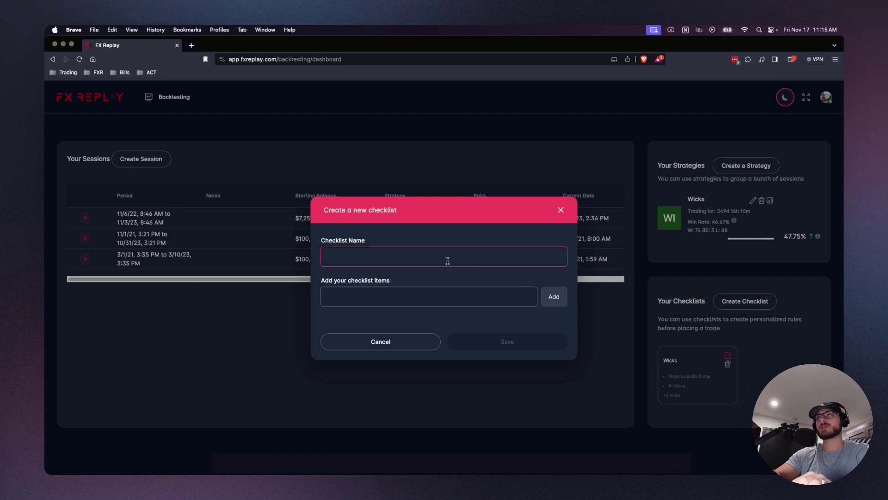
text(YouTu)
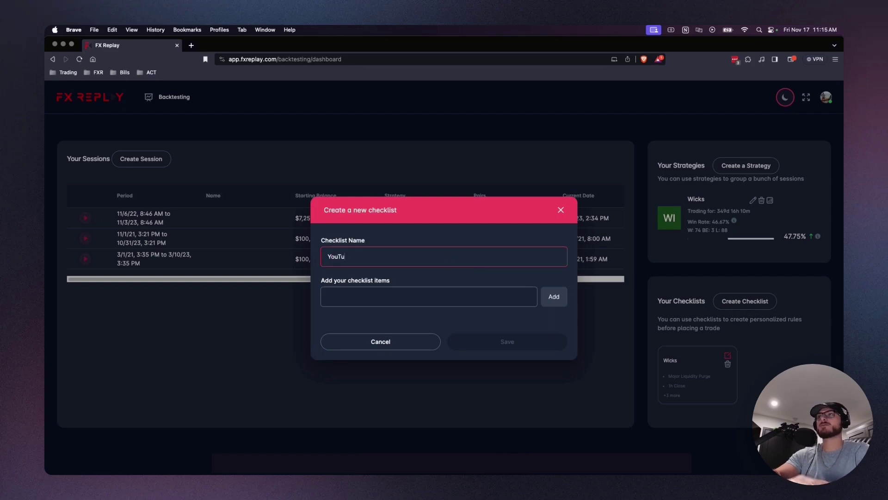
text(be Strategy)
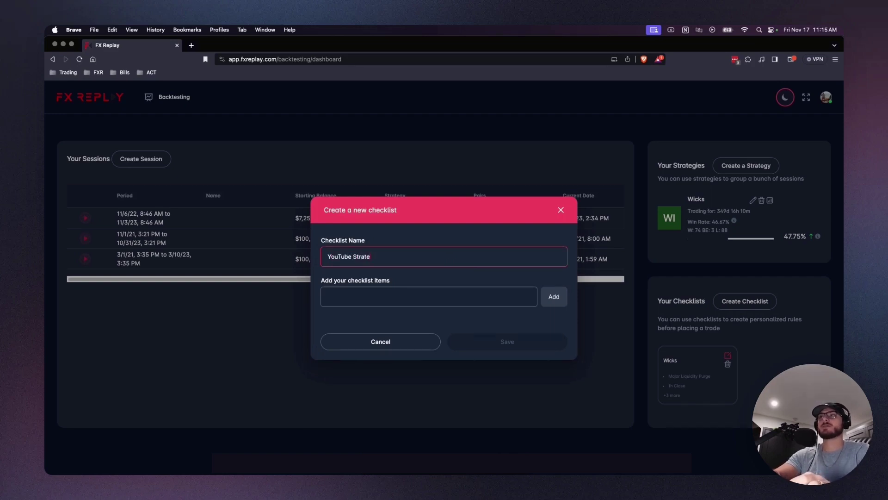
click(440, 302)
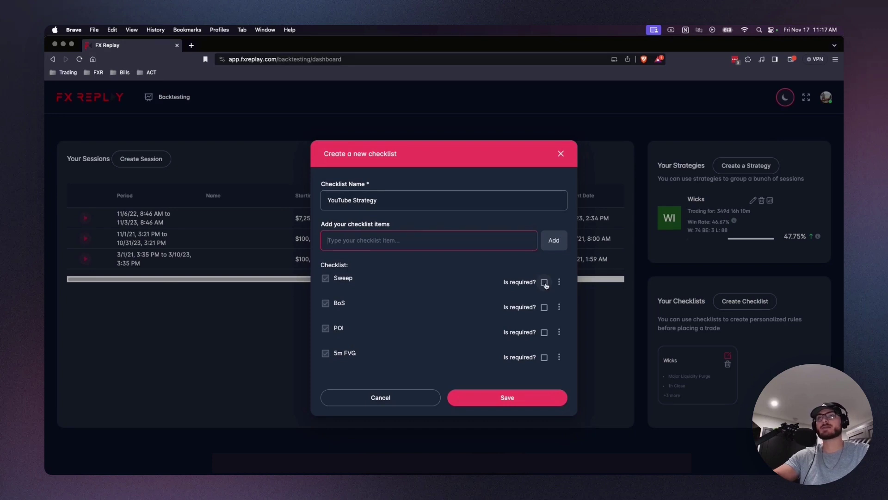
Mark Sweep, BoS, POI and 5m FVG as required items and save the checklist.
click(544, 283)
click(545, 307)
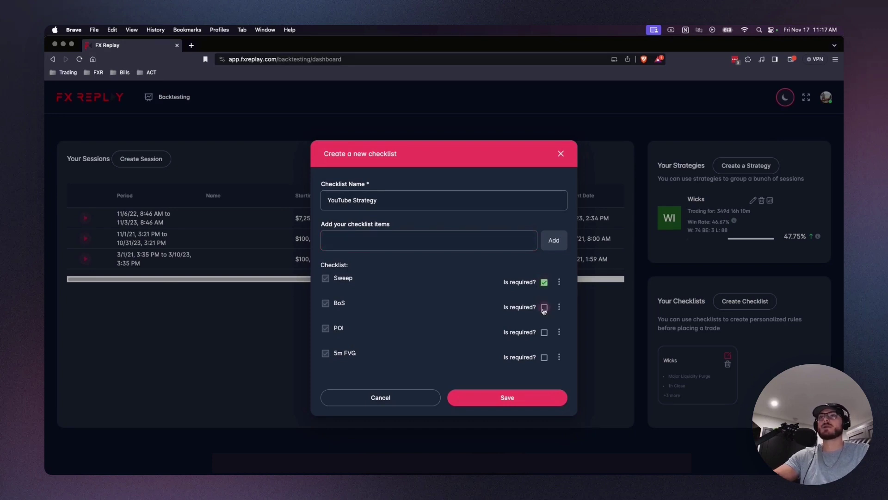
click(544, 333)
click(544, 358)
click(514, 396)
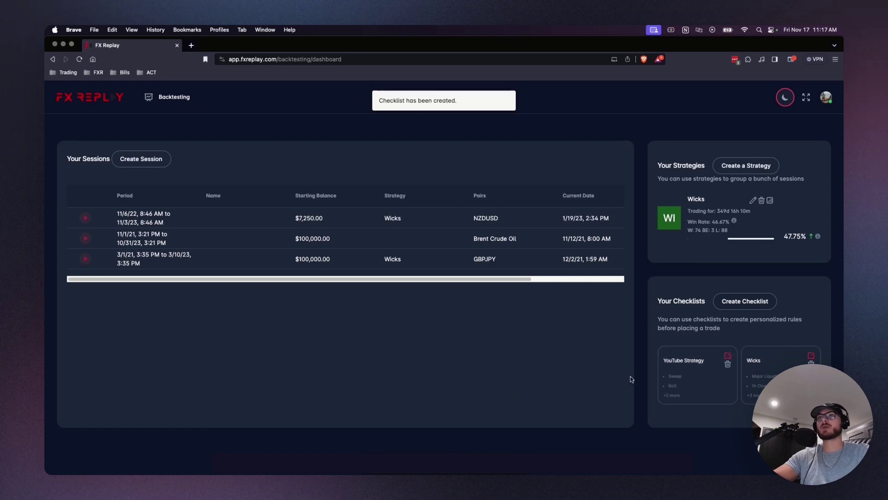
Continue the GBPJPY backtesting session and enlarge the chart over the positions panel.
click(498, 263)
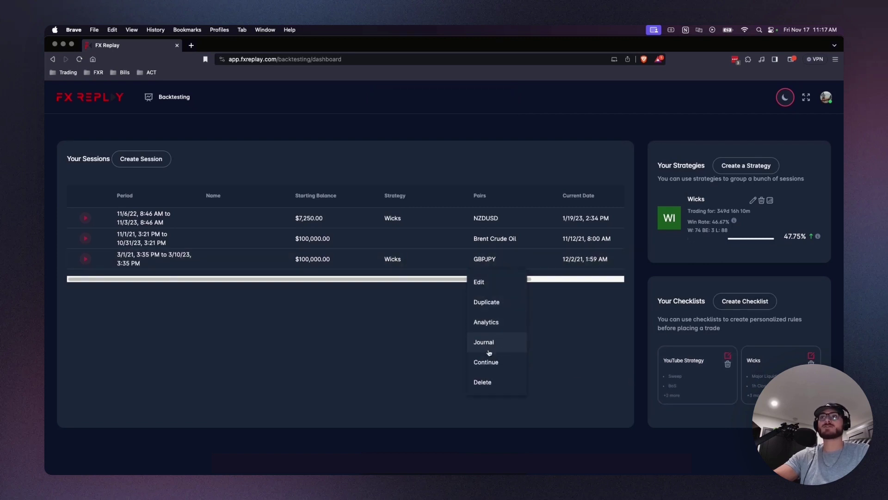
click(493, 363)
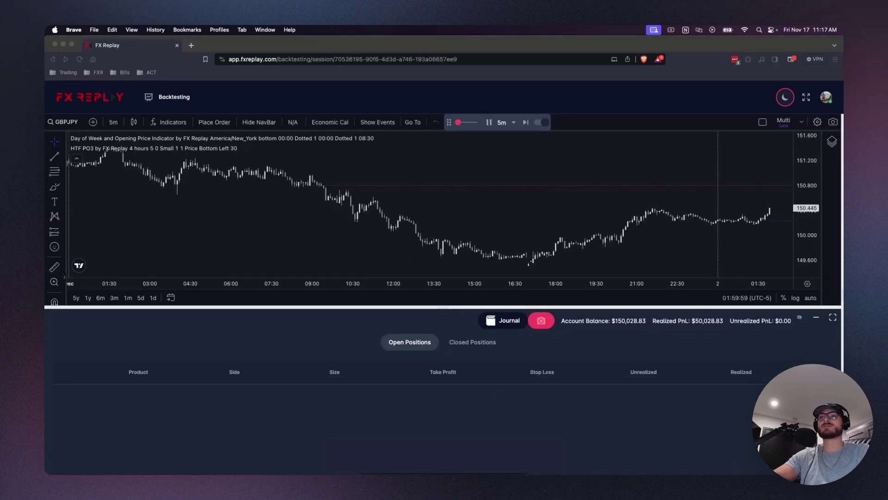
drag(512, 307, 492, 456)
scroll(459, 313, right, 5)
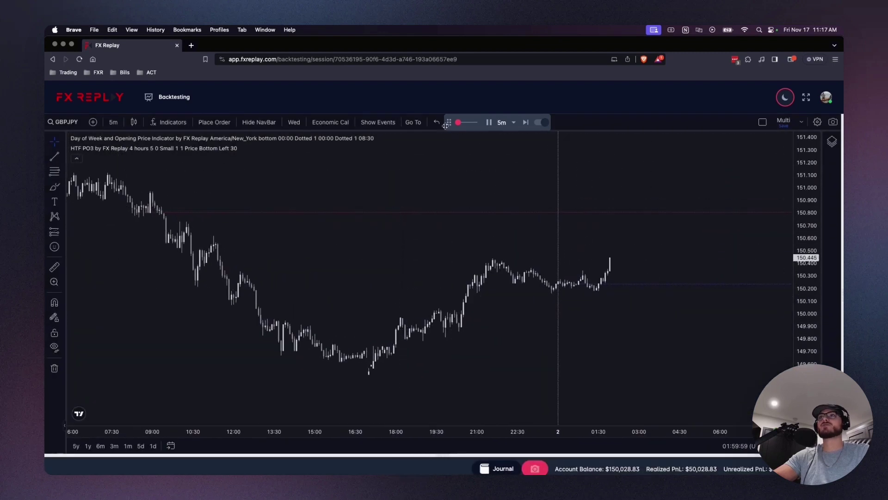
drag(449, 122, 525, 122)
Jump the replay ahead with Go To, then switch the timeframe to 1h and back to 5m.
click(413, 121)
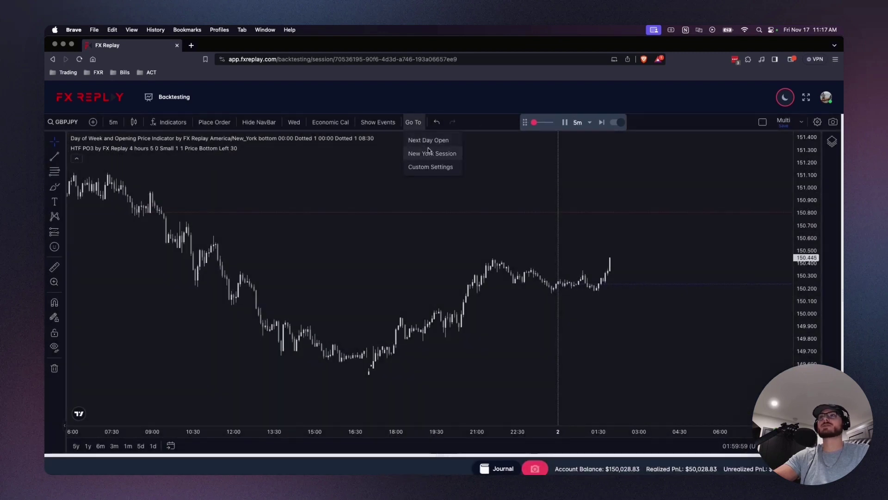
click(428, 149)
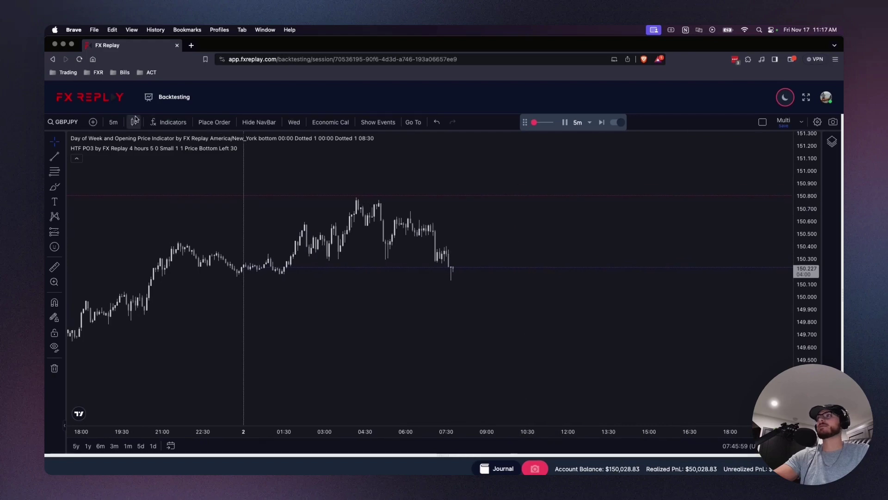
click(113, 122)
click(176, 249)
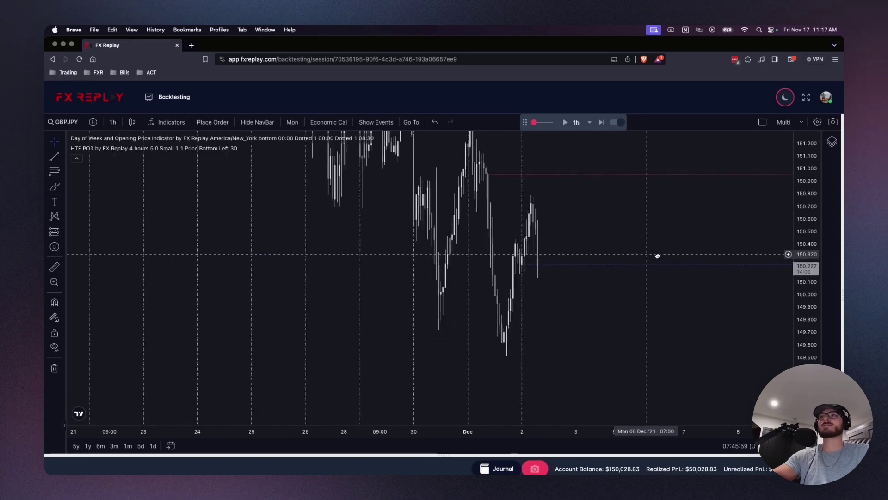
key(5)
key(Return)
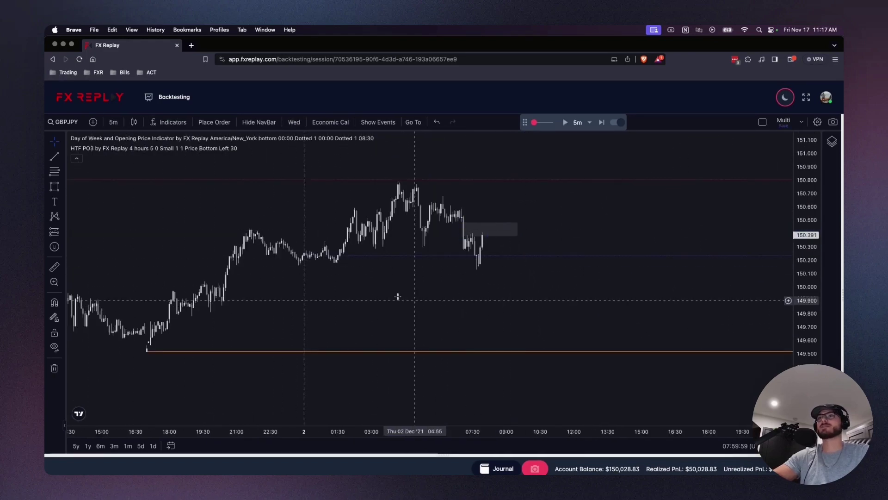
Place a short position box on the latest GBPJPY candle.
click(54, 232)
click(93, 249)
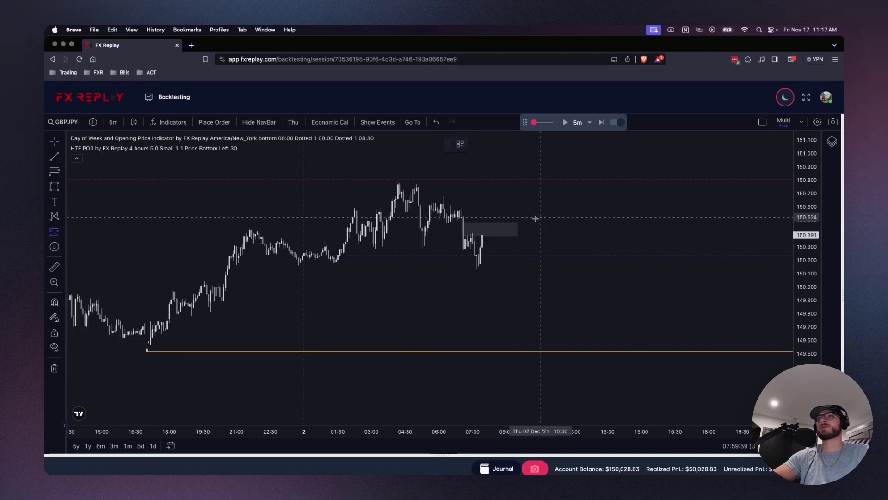
click(482, 234)
right_click(482, 234)
key(Escape)
scroll(463, 222, right, 3)
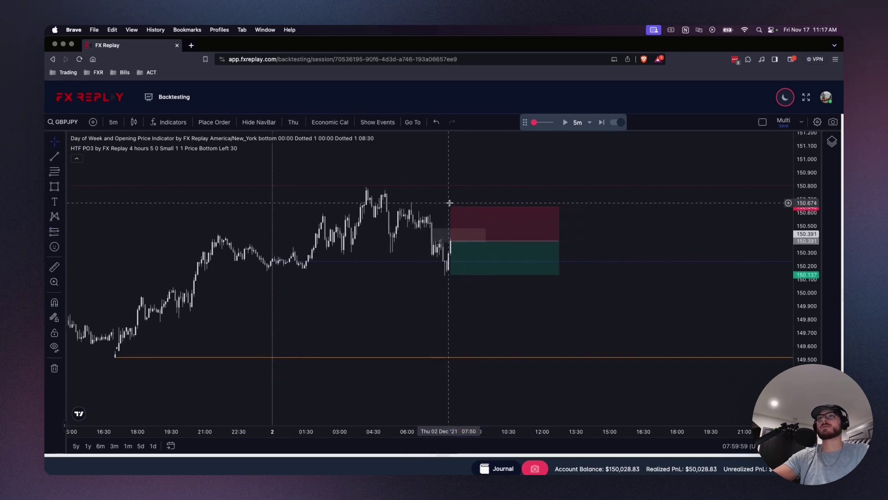
Set the 150.391 sell's stop to 150.68 and target to 149.512, then Save & Journal.
drag(453, 208, 410, 202)
mouse_move(451, 275)
mouse_down()
mouse_move(491, 263)
mouse_move(492, 360)
mouse_move(499, 348)
mouse_up()
scroll(446, 240, down, 2)
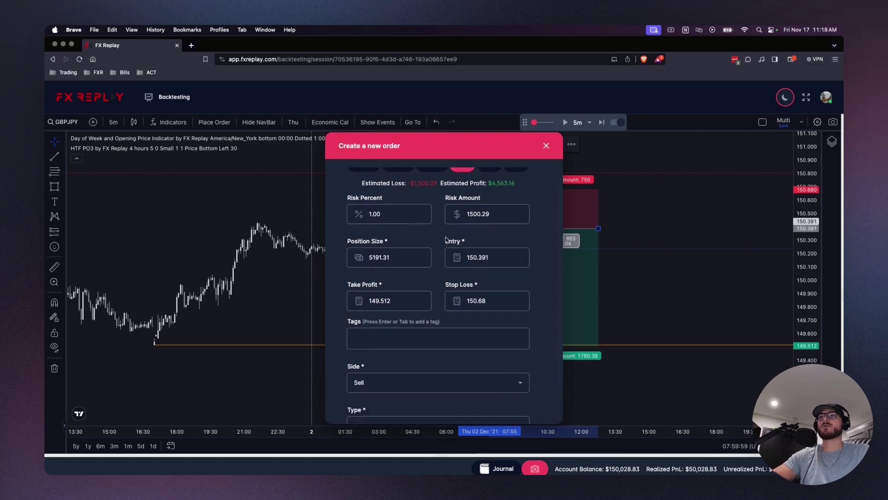
scroll(445, 239, down, 2)
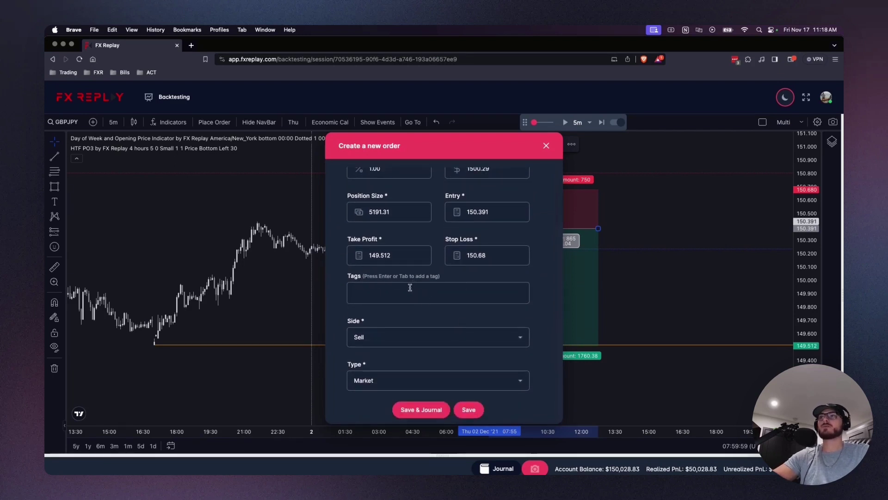
click(426, 409)
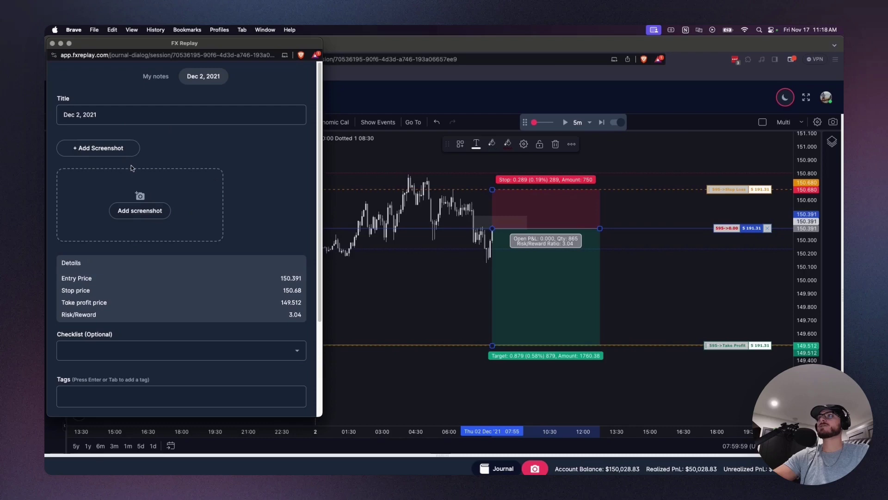
Add a chart screenshot to the Dec 2, 2021 journal entry.
drag(99, 114, 59, 117)
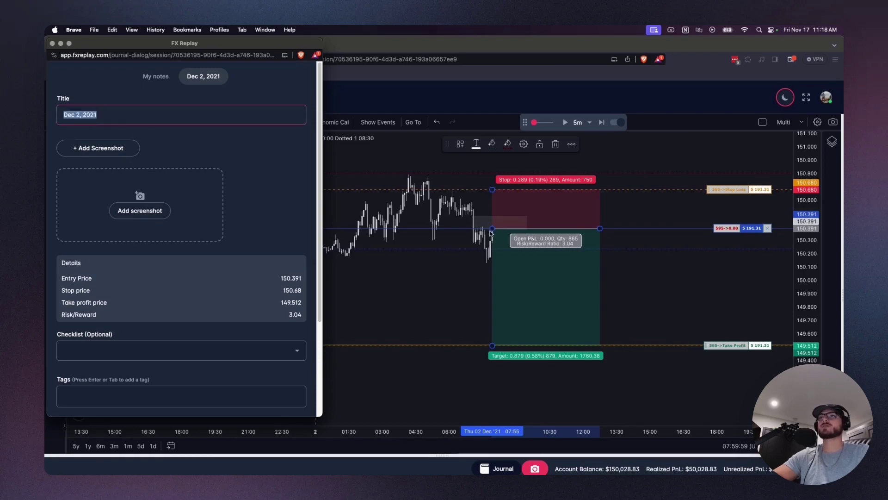
click(114, 121)
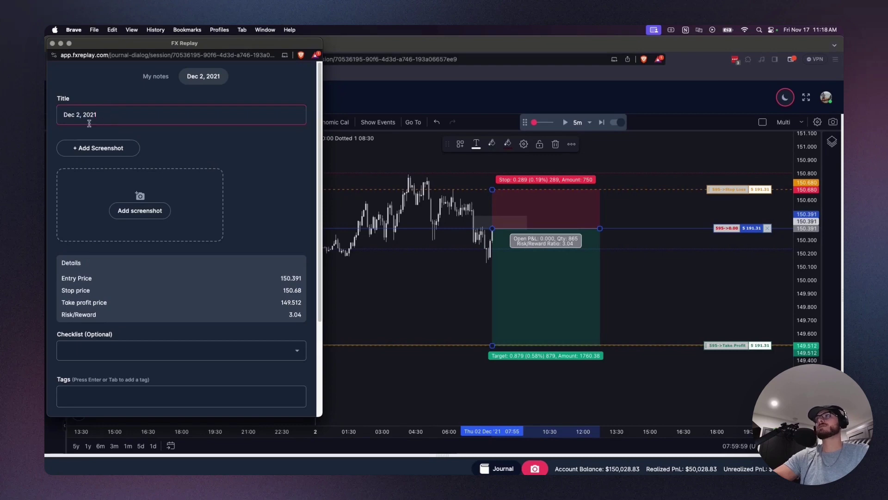
click(98, 147)
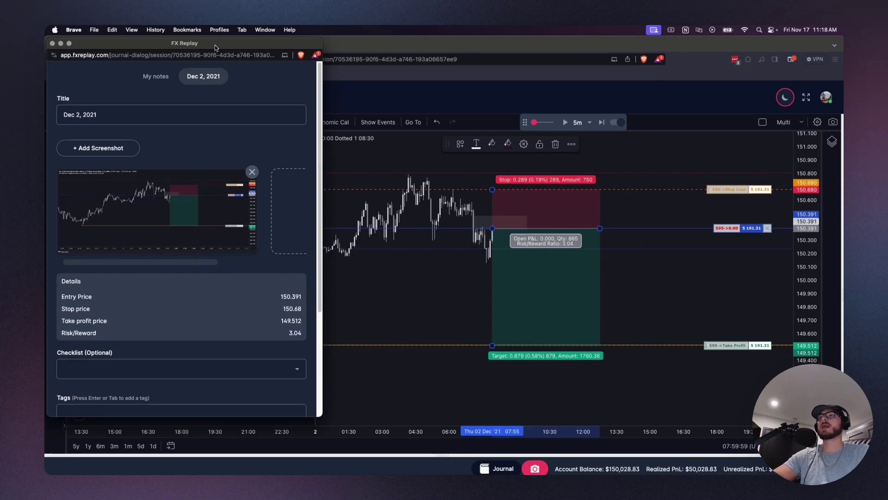
Reposition the journal window beside the chart and scroll down the entry.
drag(215, 46, 352, 80)
click(315, 185)
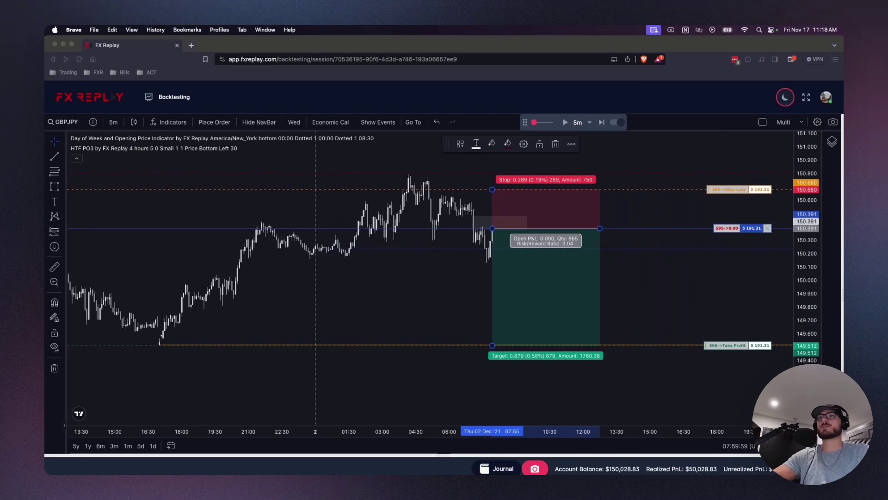
key(super+grave)
drag(308, 88, 223, 89)
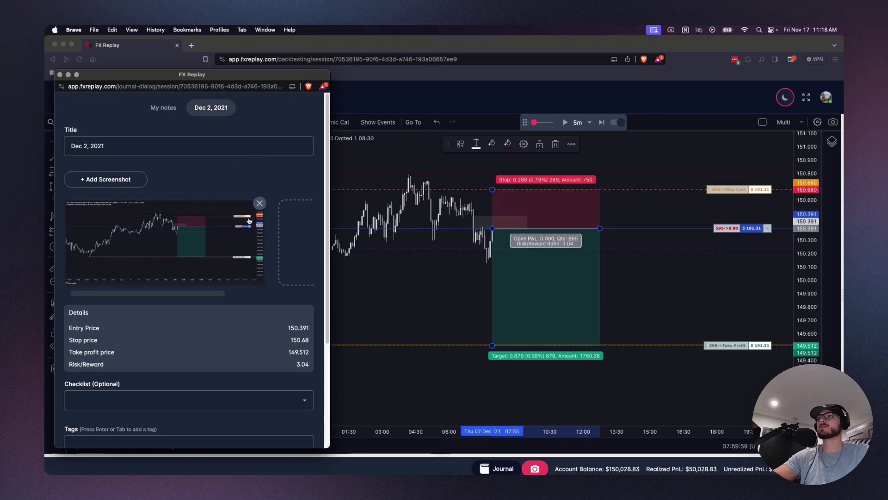
scroll(312, 168, down, 1)
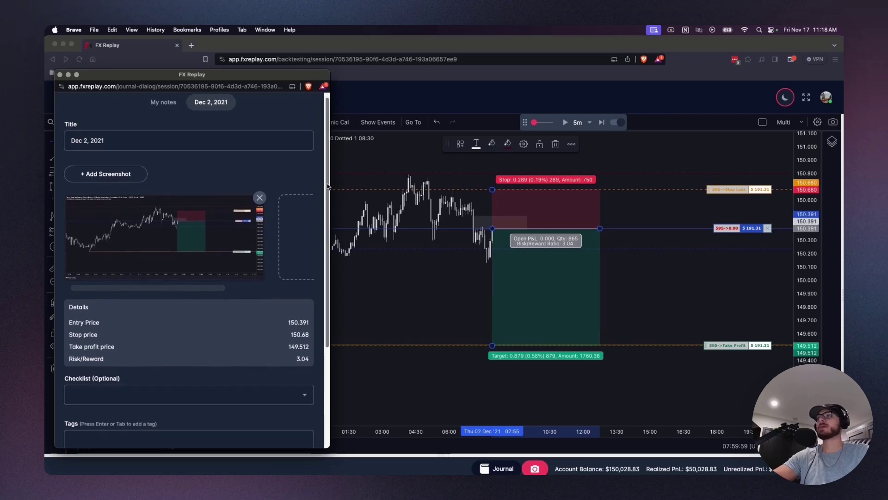
scroll(319, 194, down, 4)
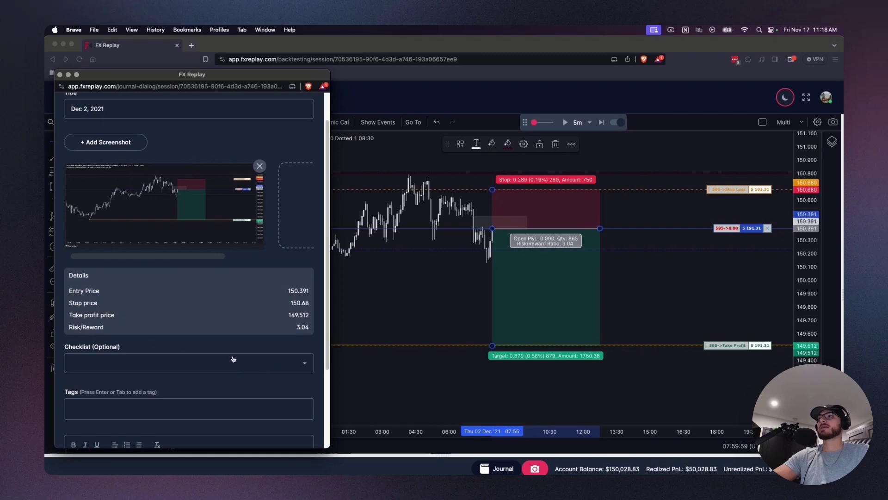
Attach the YouTube Strategy checklist and tick Sweep, BoS, POI and 5m FVG.
click(306, 370)
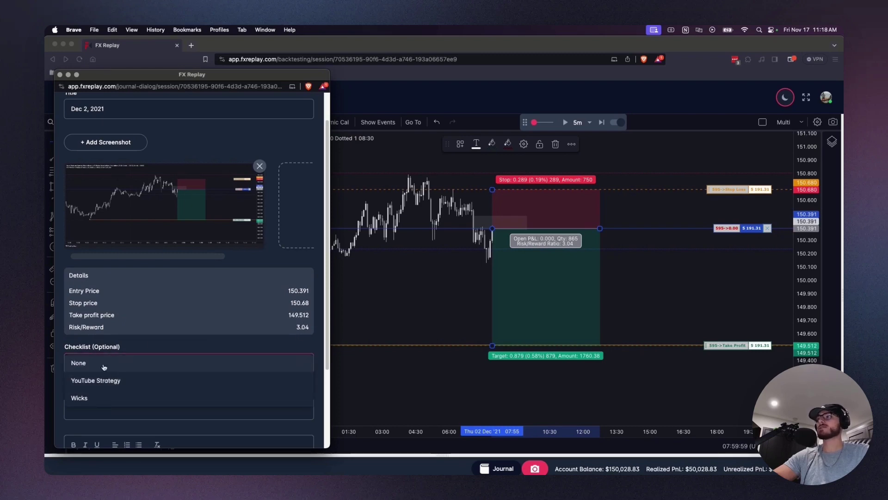
click(106, 380)
scroll(288, 360, down, 3)
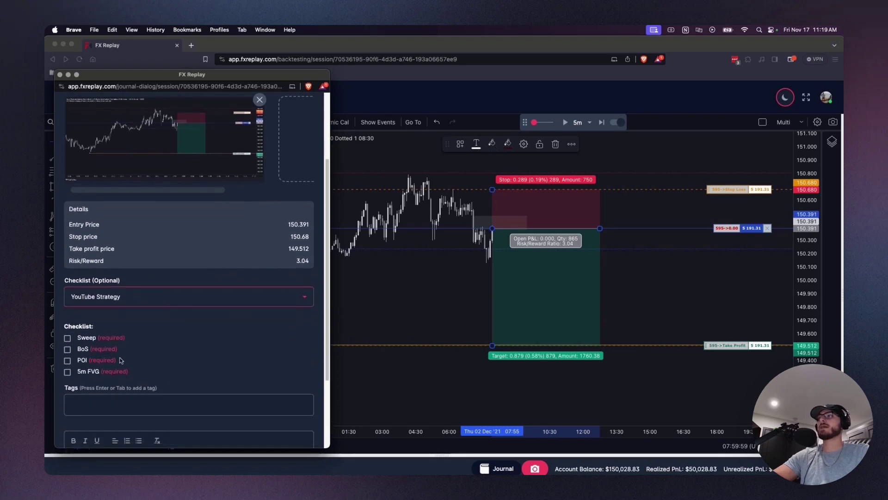
click(67, 332)
click(67, 343)
click(68, 355)
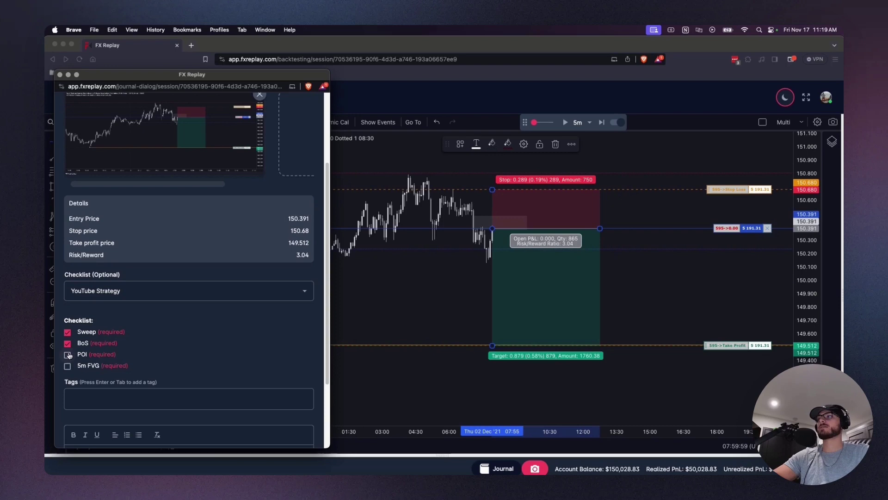
click(67, 366)
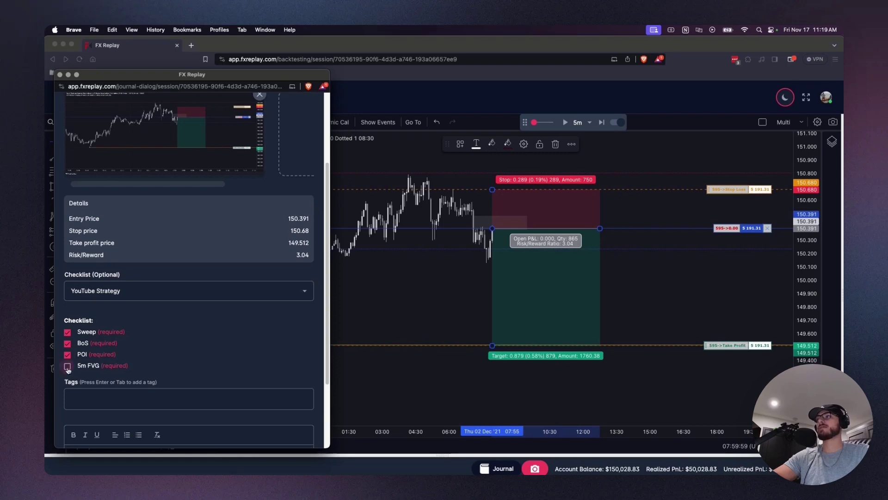
scroll(207, 357, down, 1)
Tag the trade 'NY Open' and '5m FVg'.
click(144, 396)
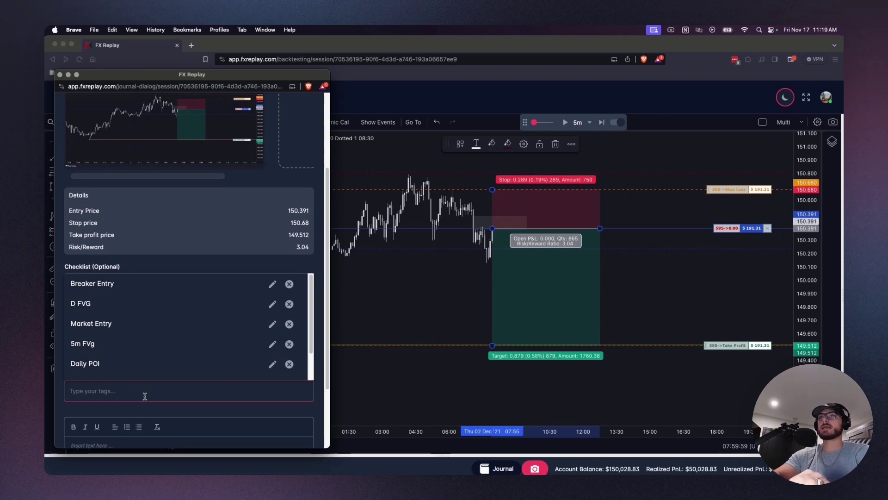
text(NY Open)
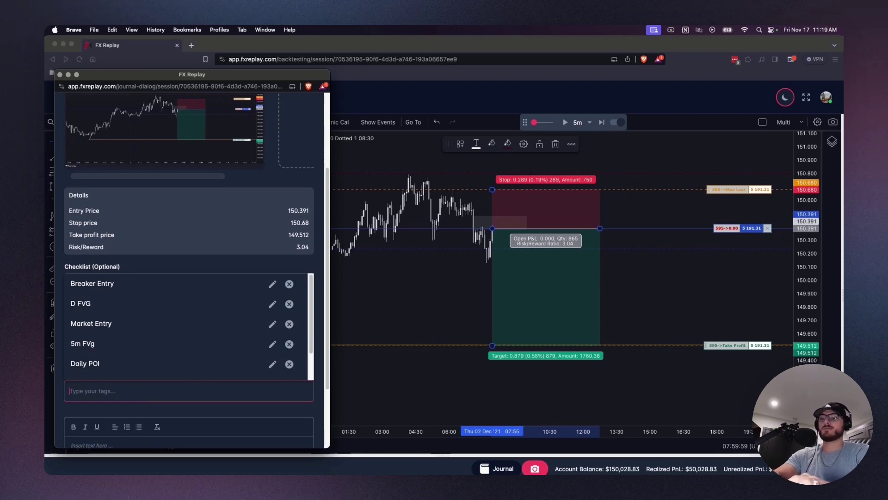
key(Return)
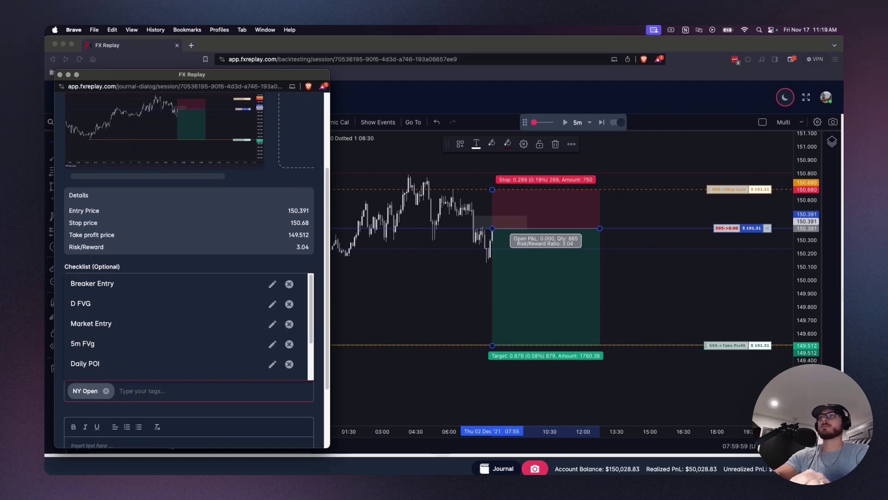
text(5M)
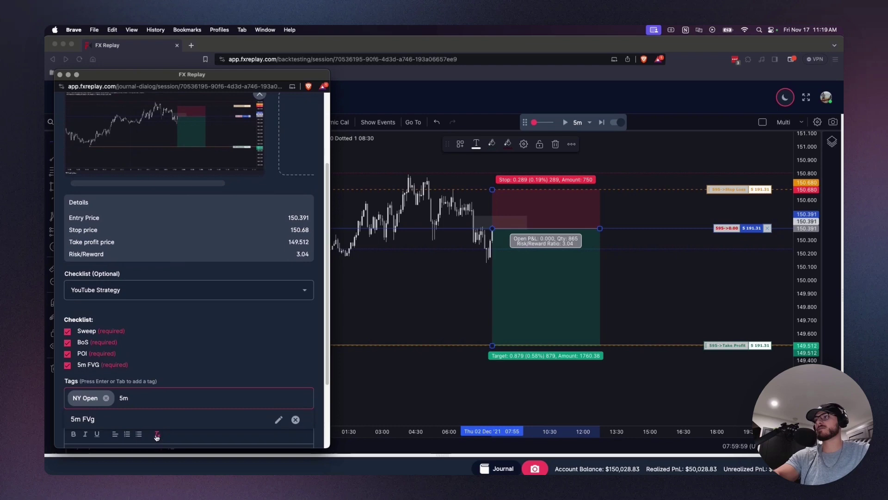
key(Return)
key(BackSpace)
key(BackSpace)
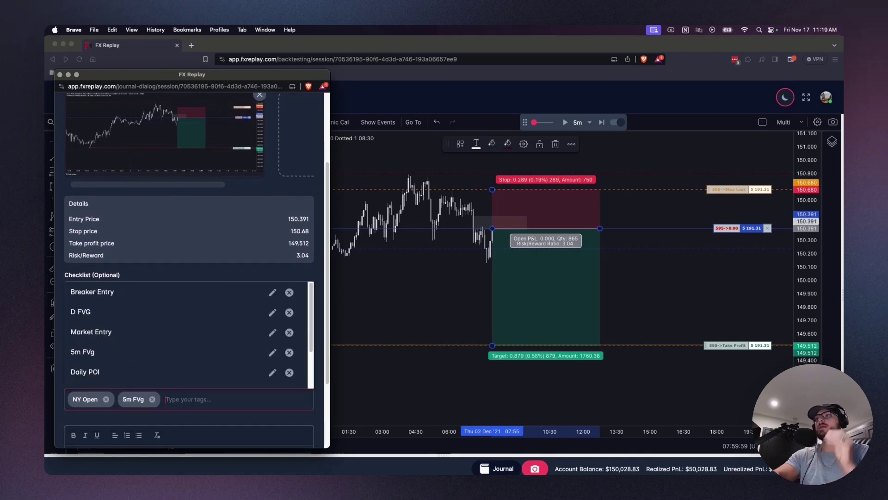
click(217, 270)
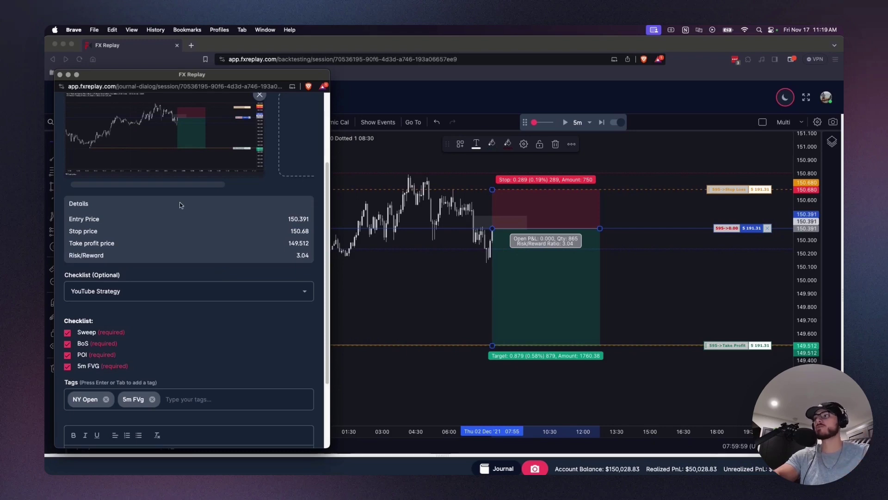
Type the placeholder note 'asdfadfafad' into the journal entry's notes.
scroll(226, 303, down, 4)
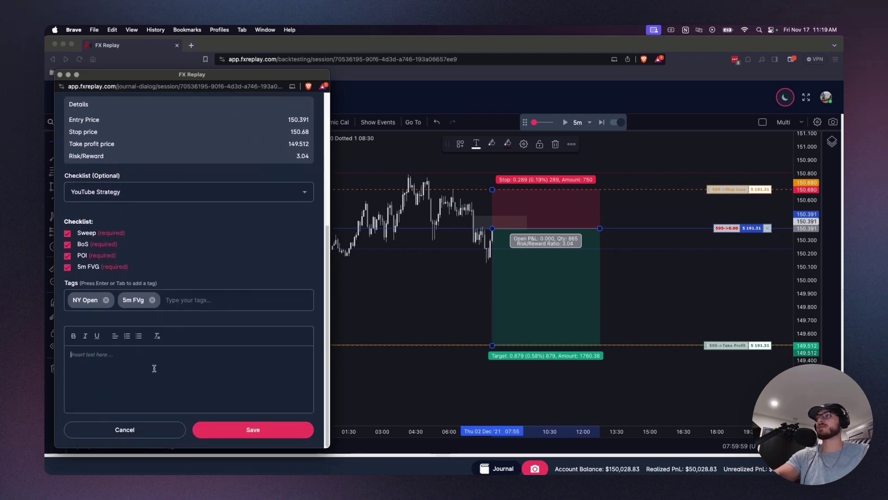
click(155, 365)
text(asdfadfafad)
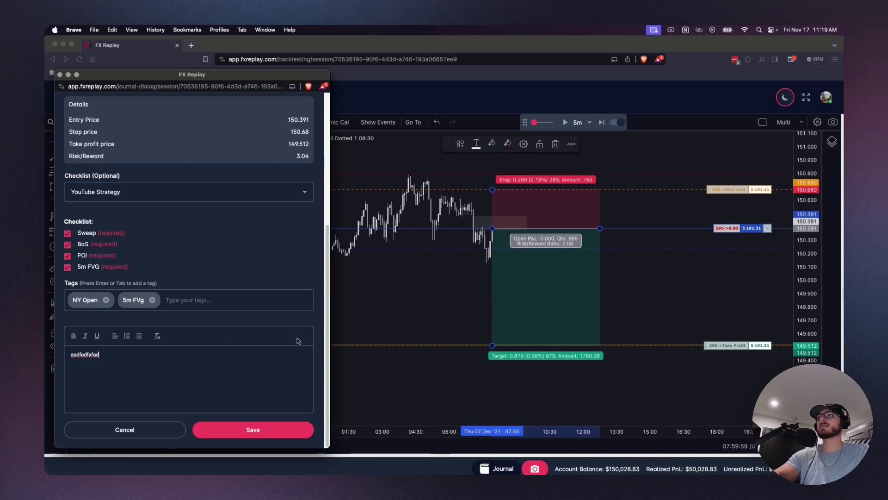
scroll(298, 341, up, 2)
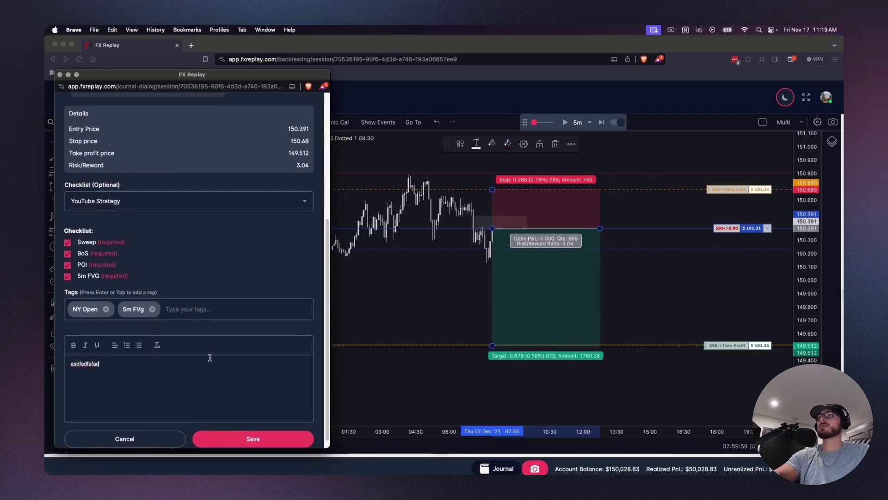
scroll(232, 324, up, 2)
scroll(245, 342, down, 2)
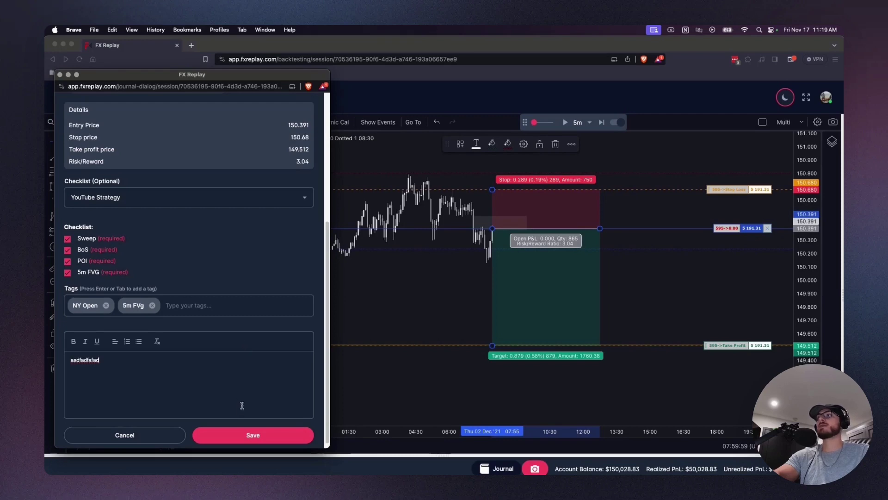
scroll(208, 347, up, 3)
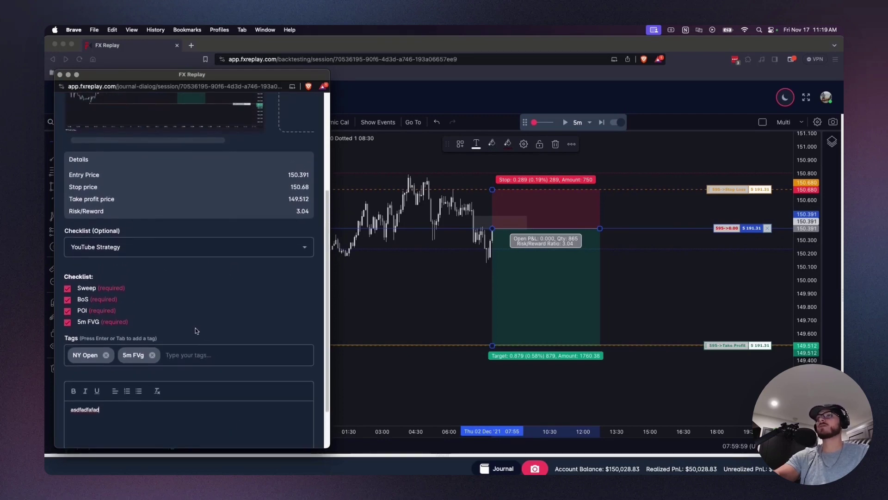
scroll(195, 328, up, 1)
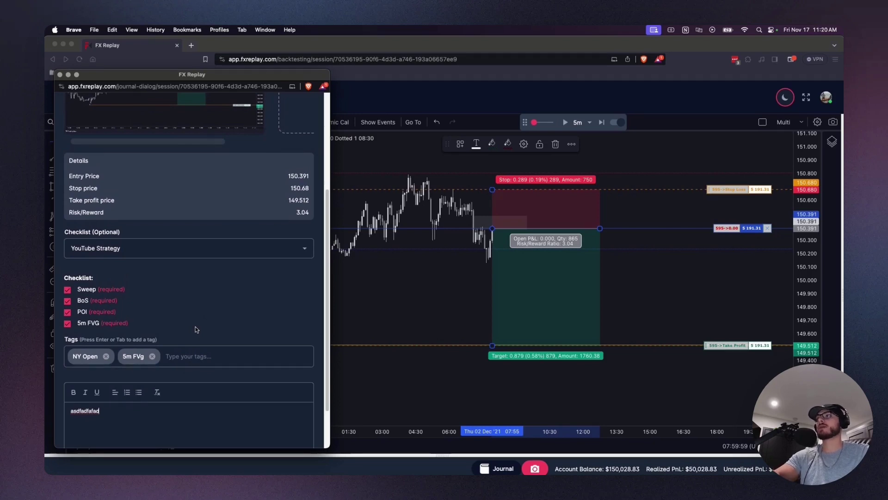
Close the journal and advance the replay until the GBPJPY short hits its stop.
scroll(195, 328, down, 3)
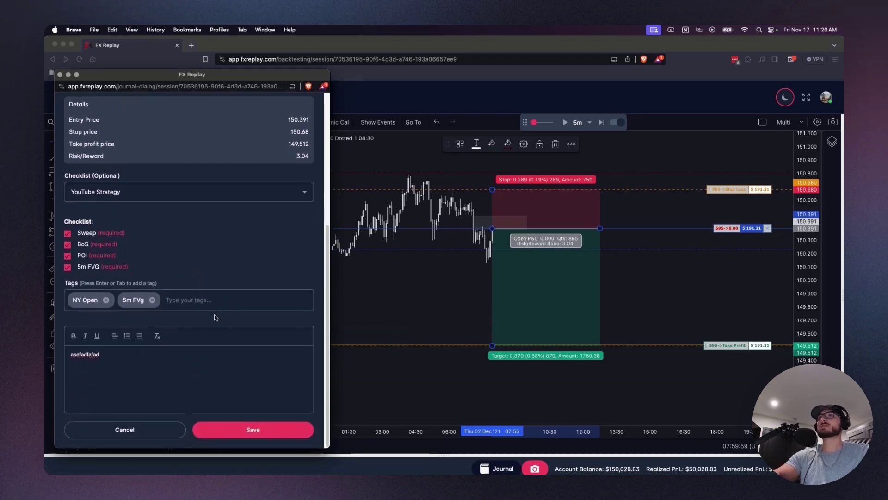
key(super+w)
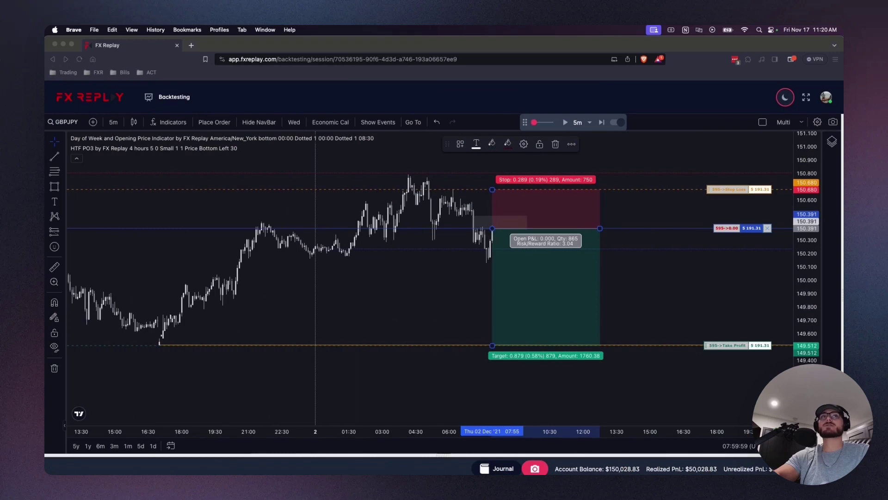
click(649, 304)
key(shift+Right)
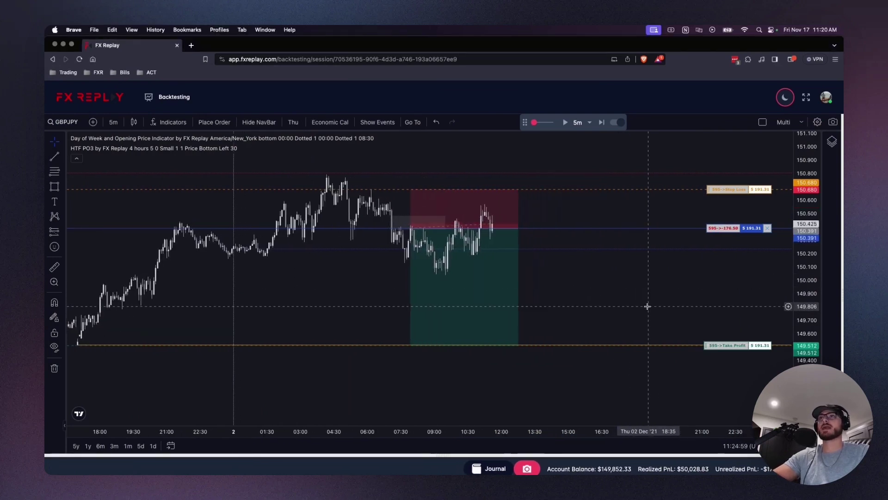
key(shift+Right)
key(shift+Right)
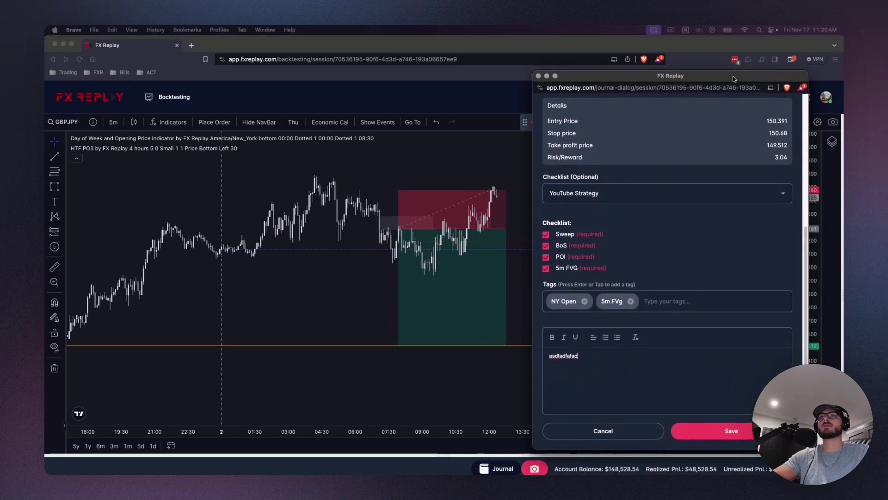
Add a second chart screenshot to the entry and save it.
scroll(721, 260, up, 5)
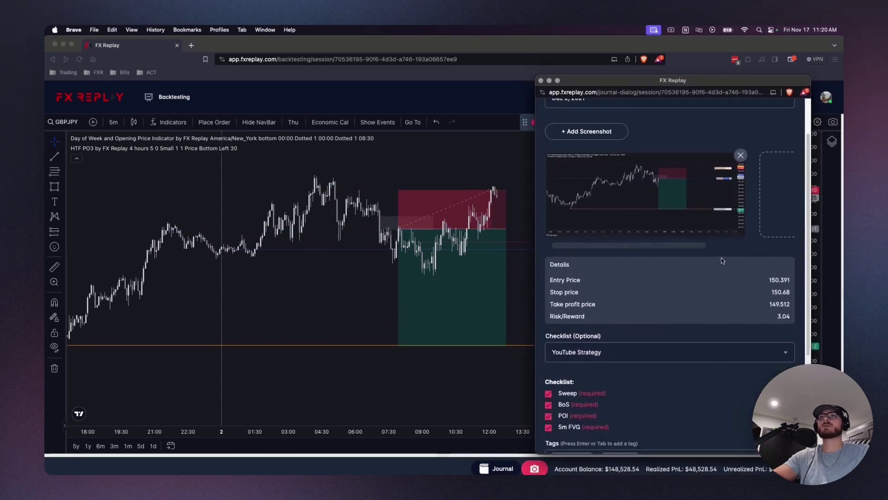
click(611, 140)
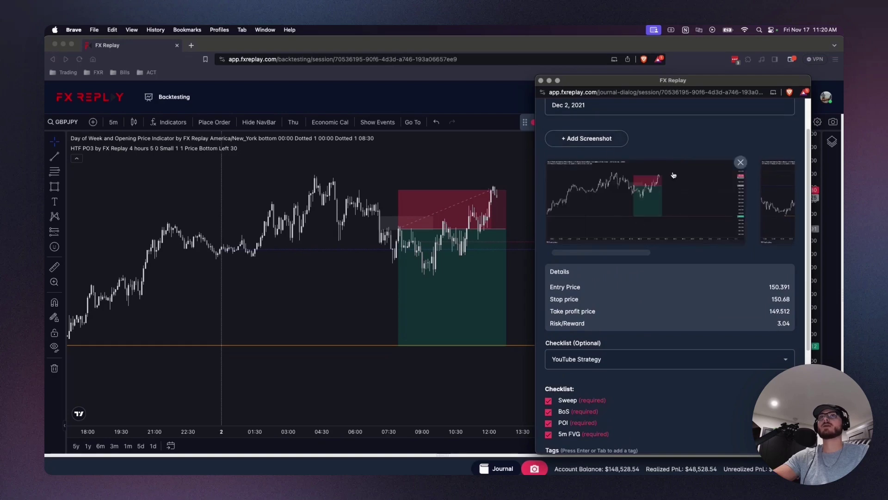
scroll(687, 309, down, 5)
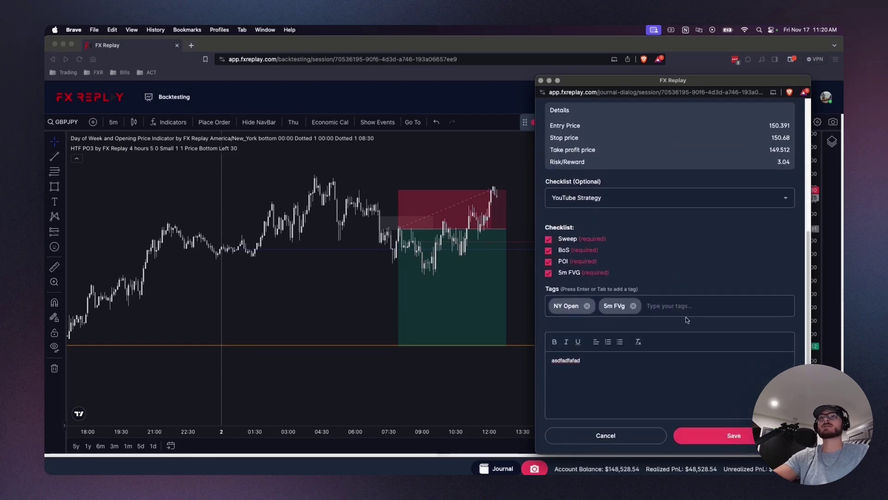
click(723, 438)
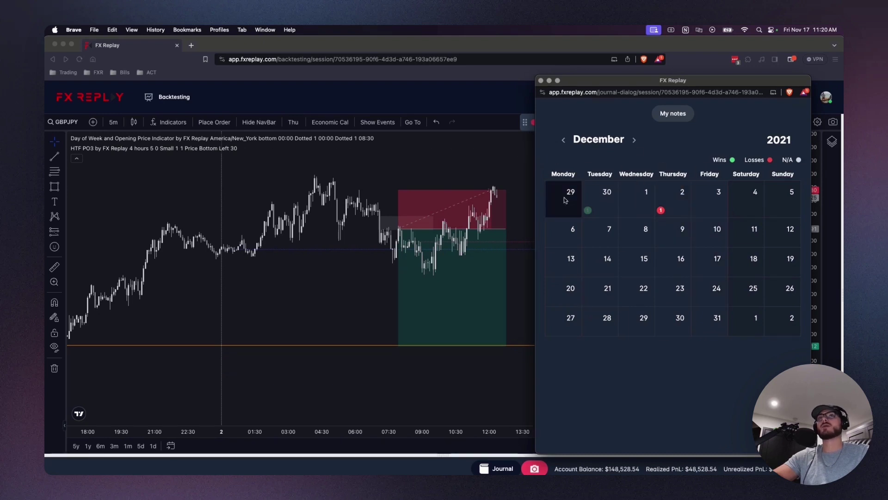
View the Dec 2 GBPJPY loss from the journal calendar, then return to the calendar.
click(663, 212)
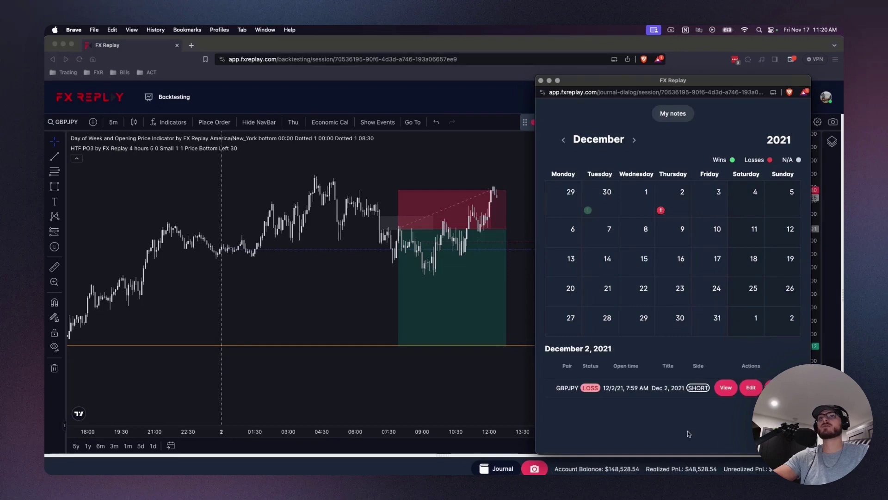
click(729, 389)
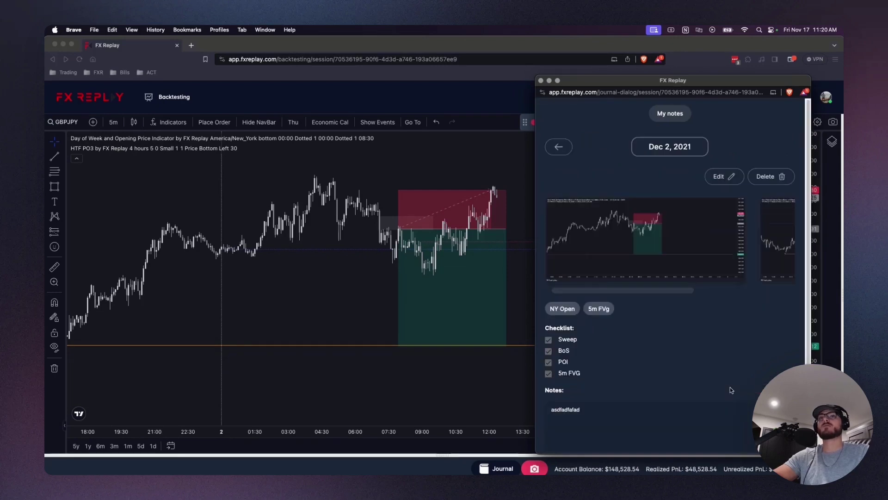
click(558, 147)
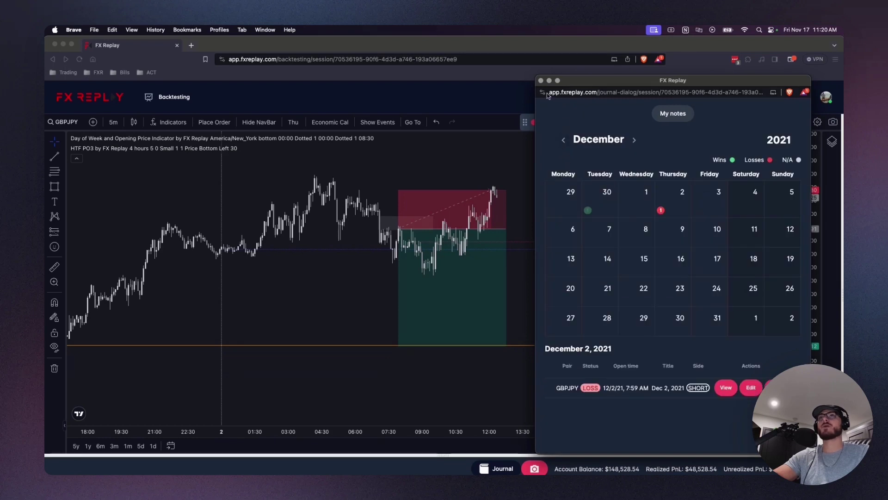
Close the journal and open the GBPJPY session's trade journal from the backtesting dashboard.
click(541, 81)
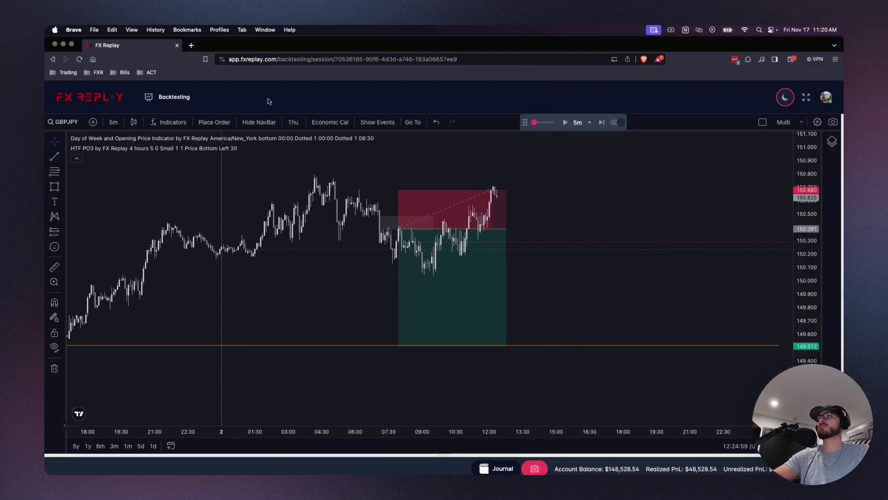
mouse_move(169, 99)
click(168, 119)
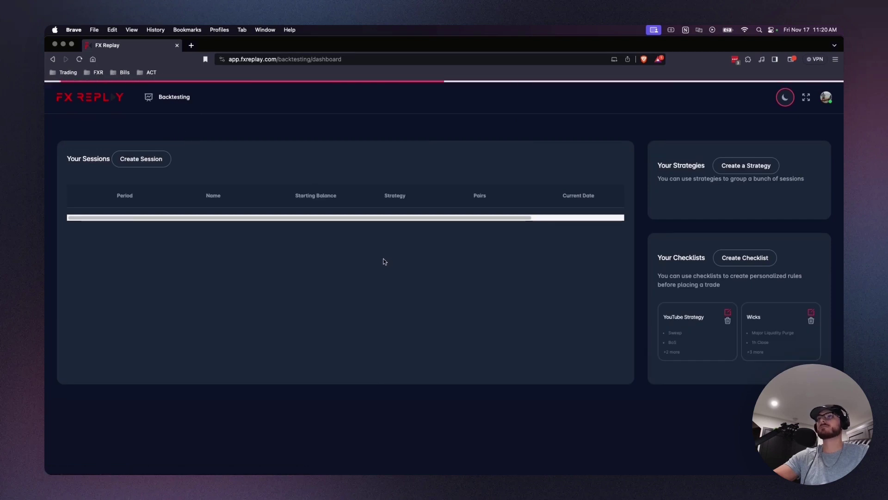
click(399, 263)
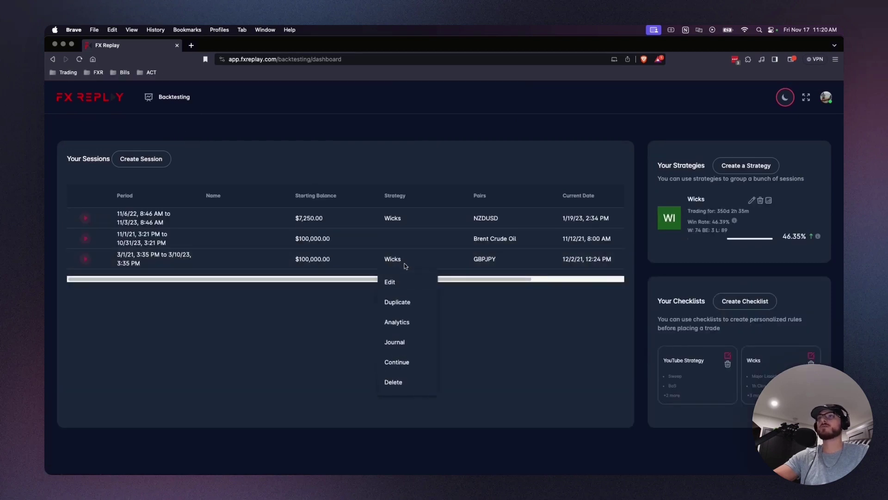
click(403, 343)
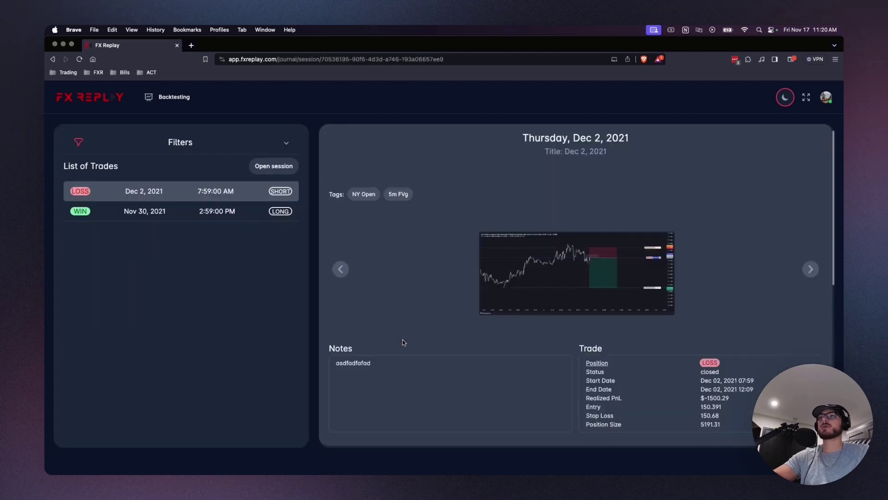
Step through the Dec 2 trade's two screenshots, then reopen its session with a taller chart.
scroll(512, 252, down, 6)
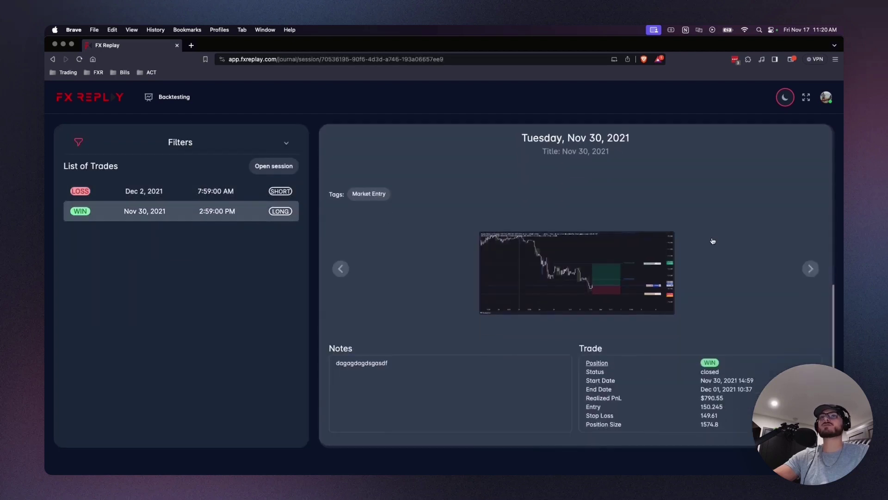
scroll(603, 252, up, 6)
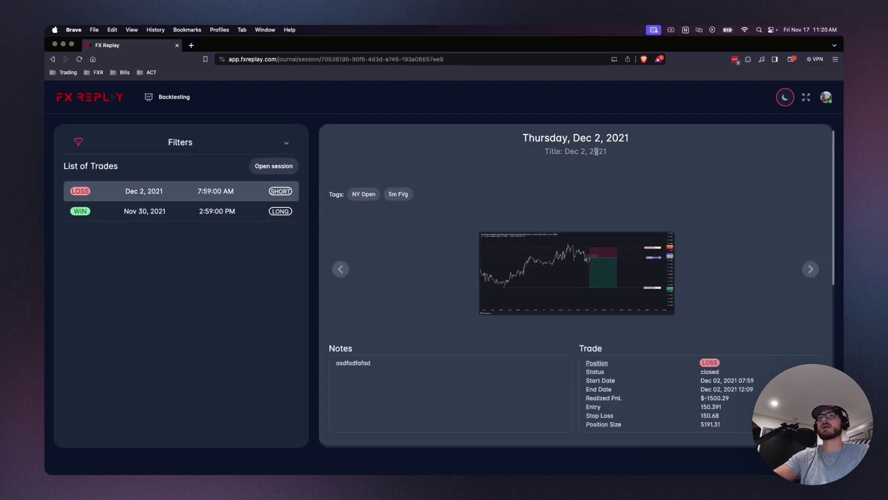
drag(605, 151, 552, 152)
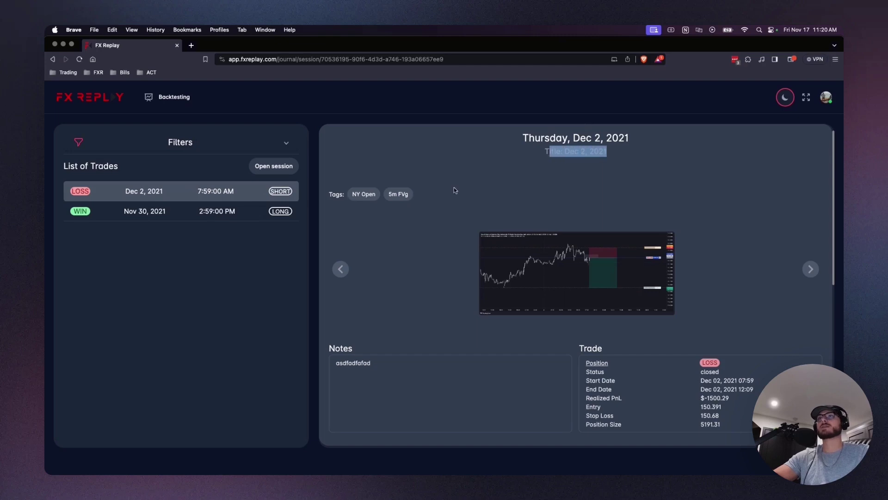
click(593, 274)
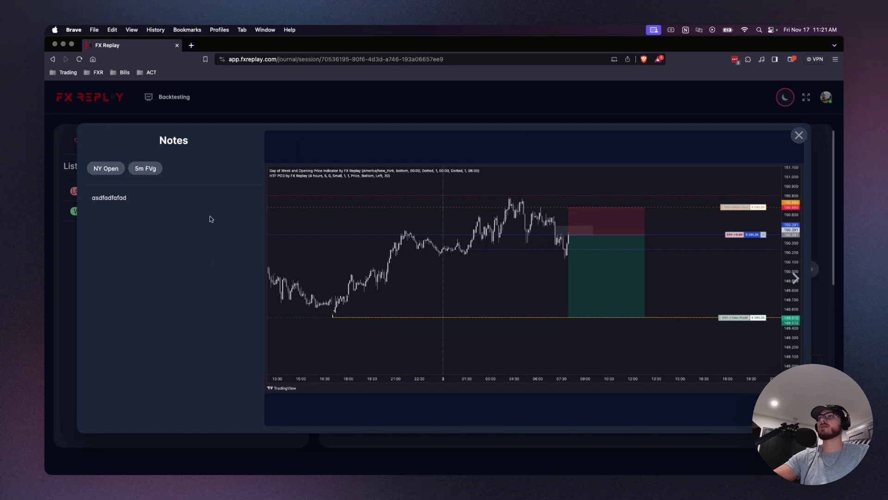
click(794, 279)
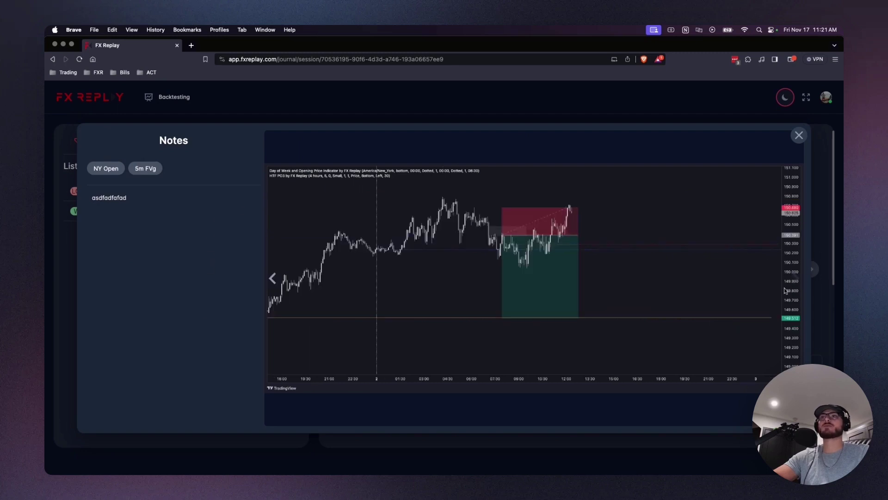
click(799, 135)
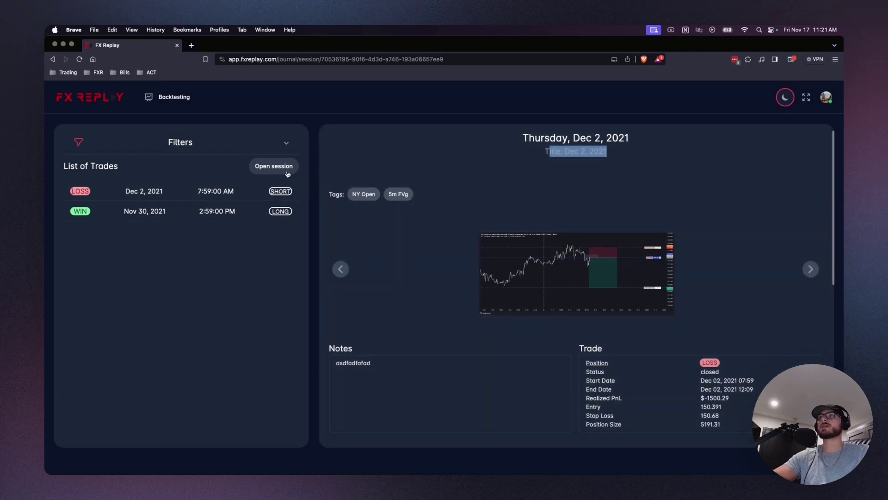
click(288, 171)
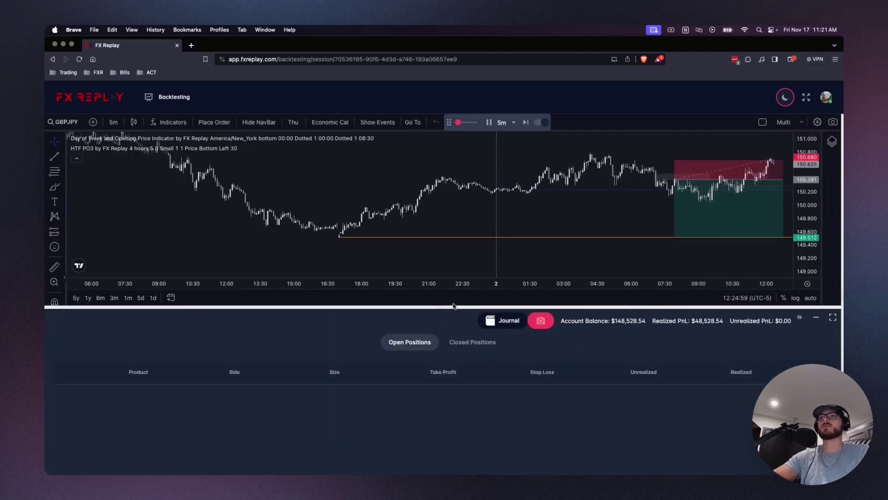
drag(451, 306, 451, 392)
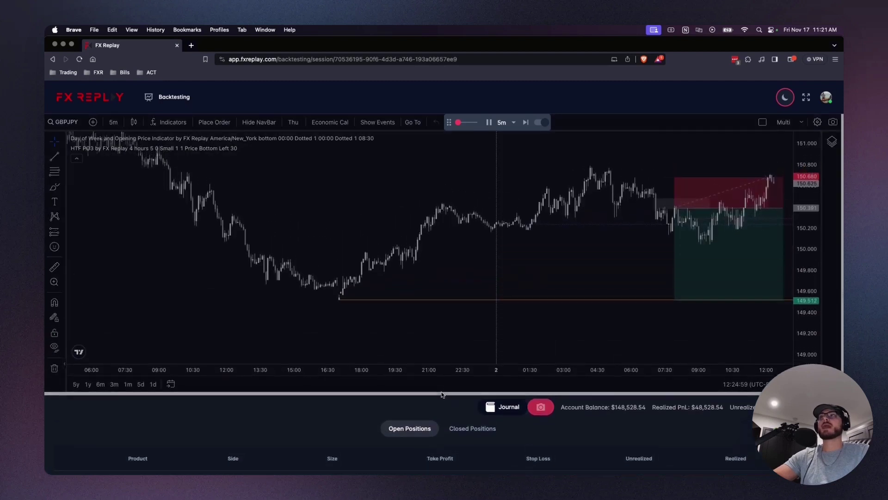
Open the GBPJPY session's analytics and filter the stats by the NY Open tag.
click(173, 120)
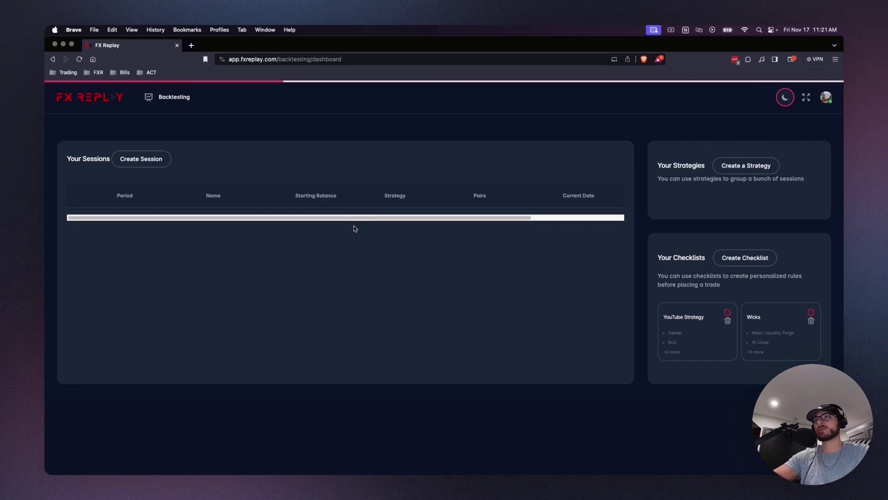
click(387, 257)
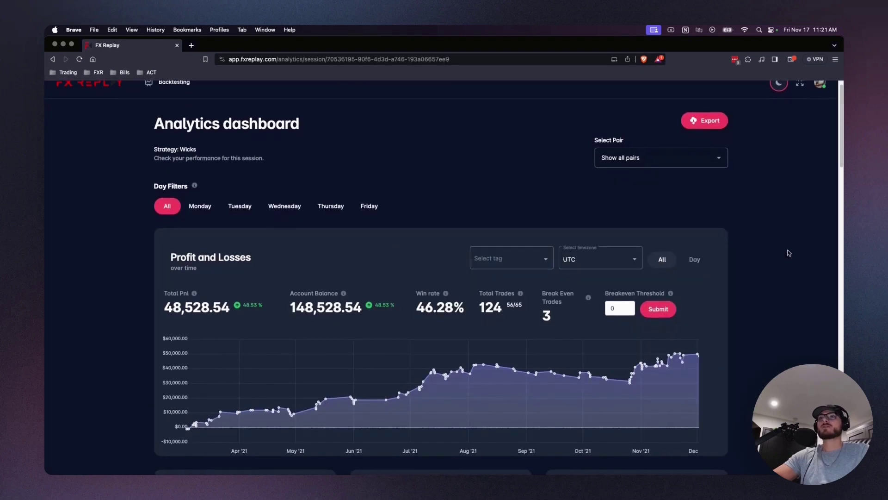
scroll(788, 252, down, 1)
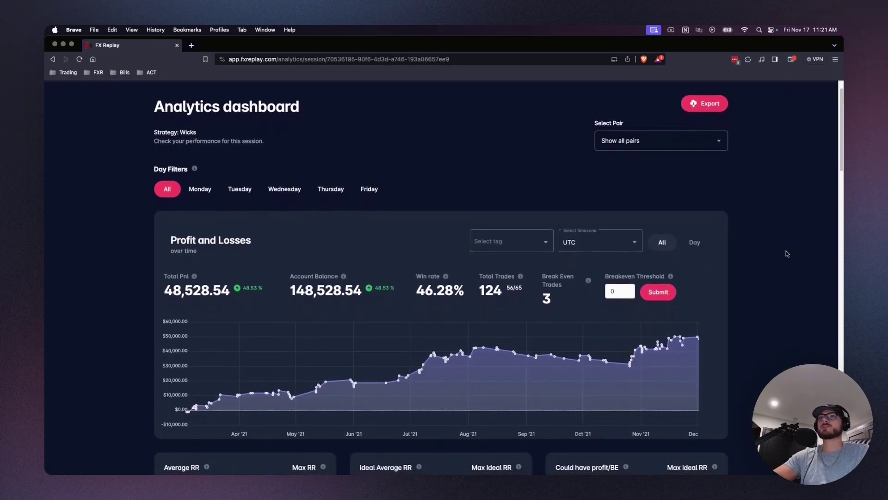
scroll(783, 257, down, 2)
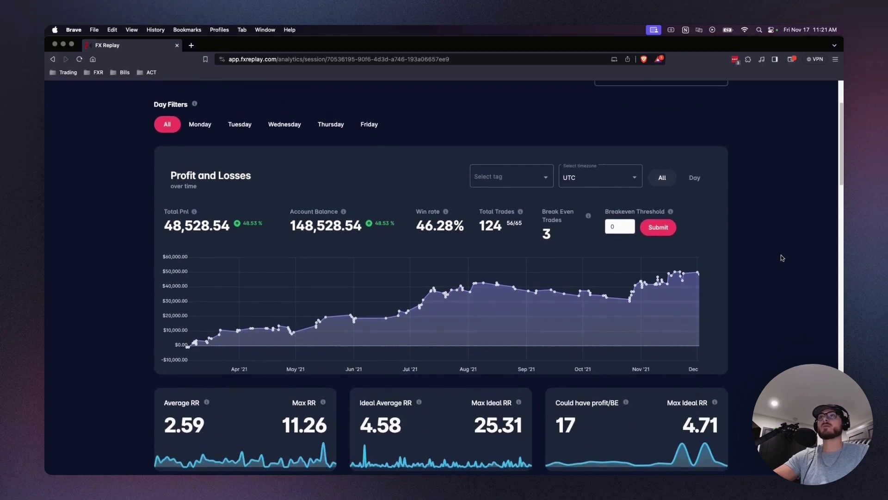
scroll(781, 255, up, 2)
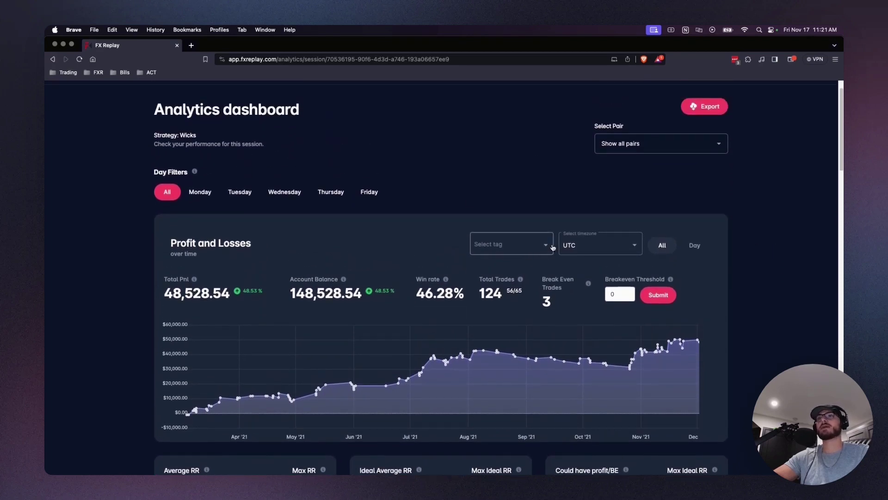
click(547, 246)
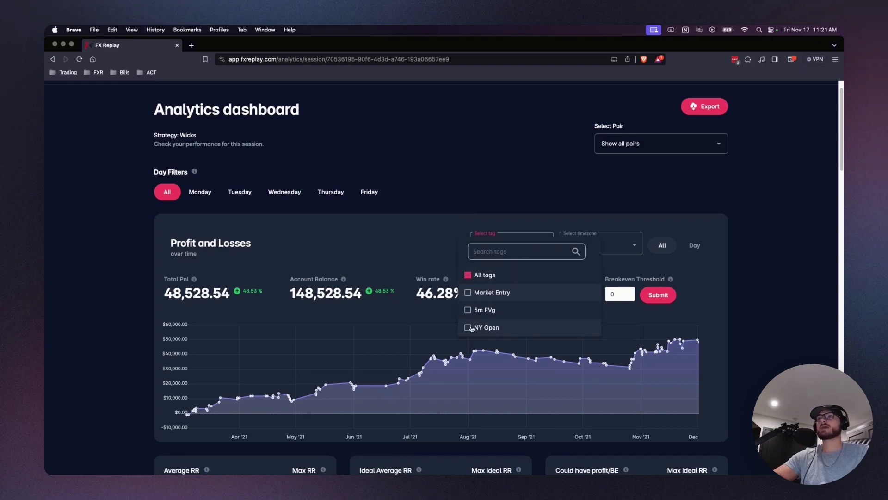
click(468, 329)
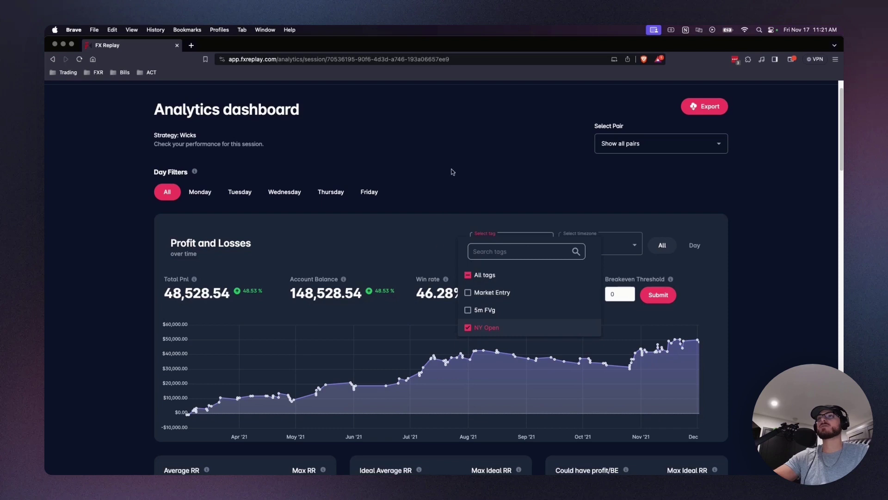
click(455, 168)
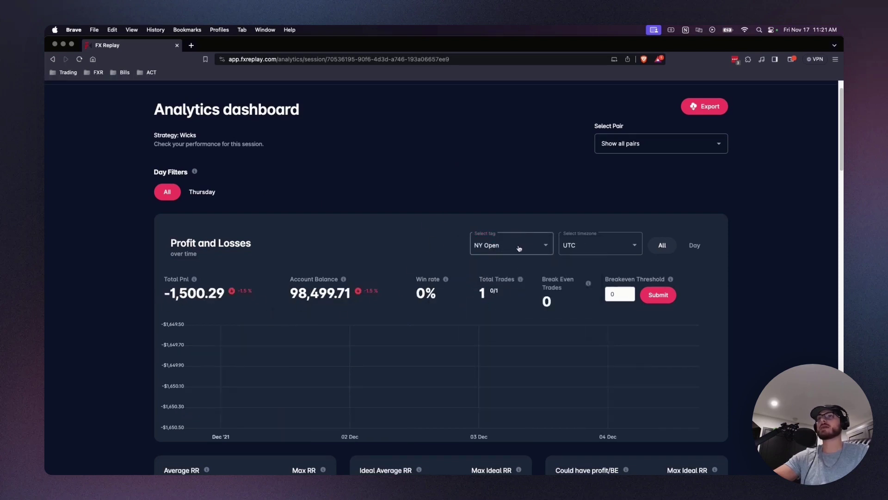
Switch the tag filter to 5m FVg, then to Market Entry.
click(514, 252)
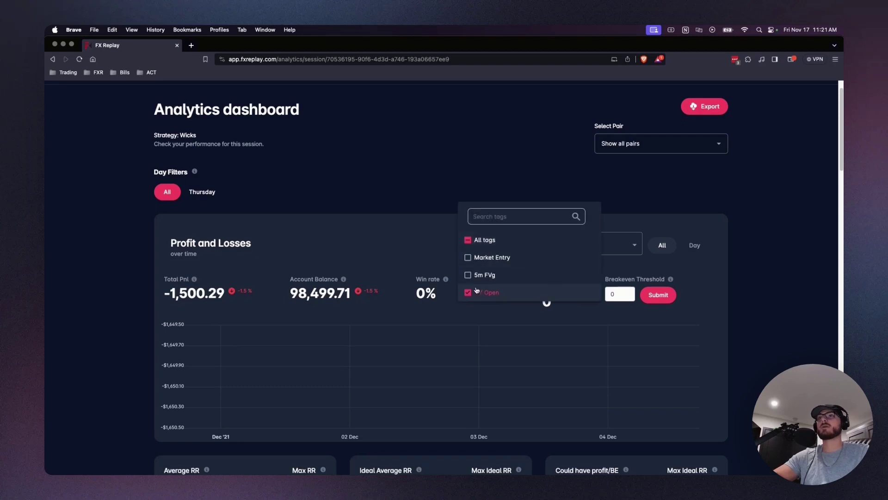
click(469, 292)
click(468, 274)
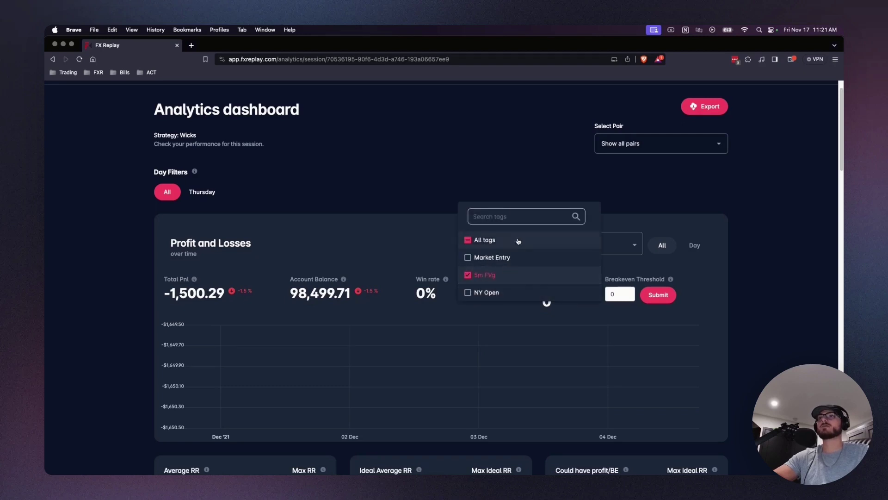
click(506, 163)
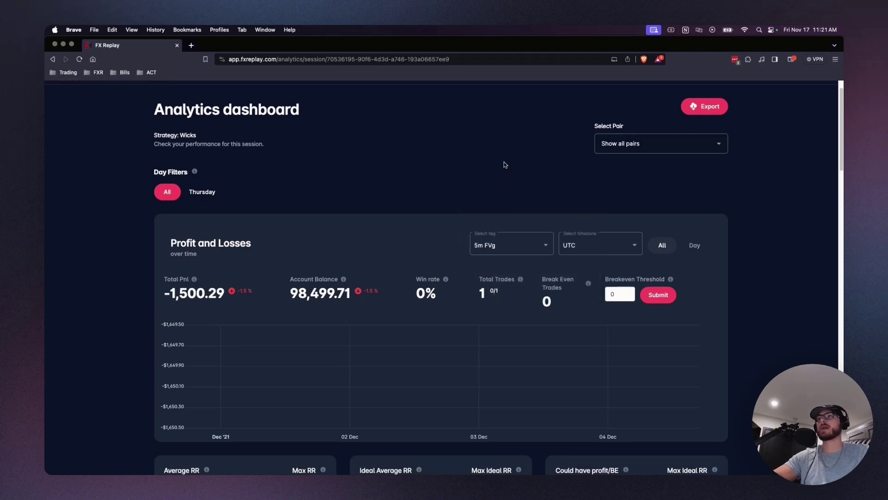
click(491, 245)
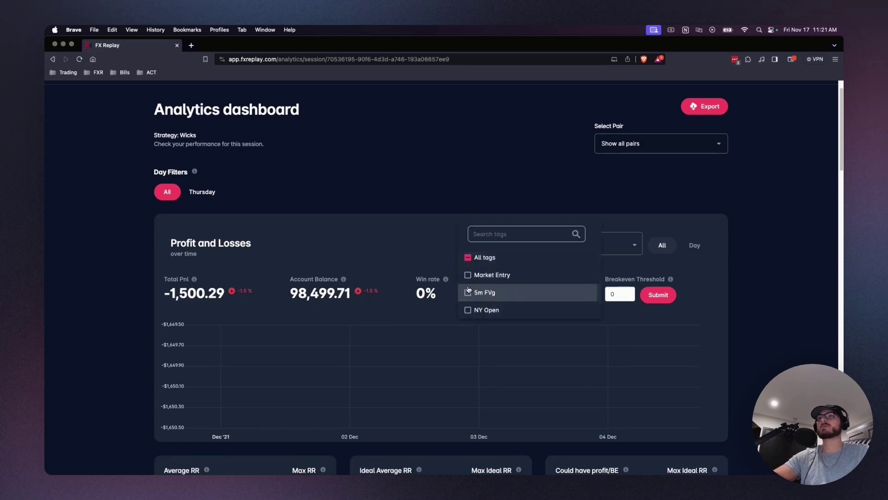
click(468, 275)
click(474, 189)
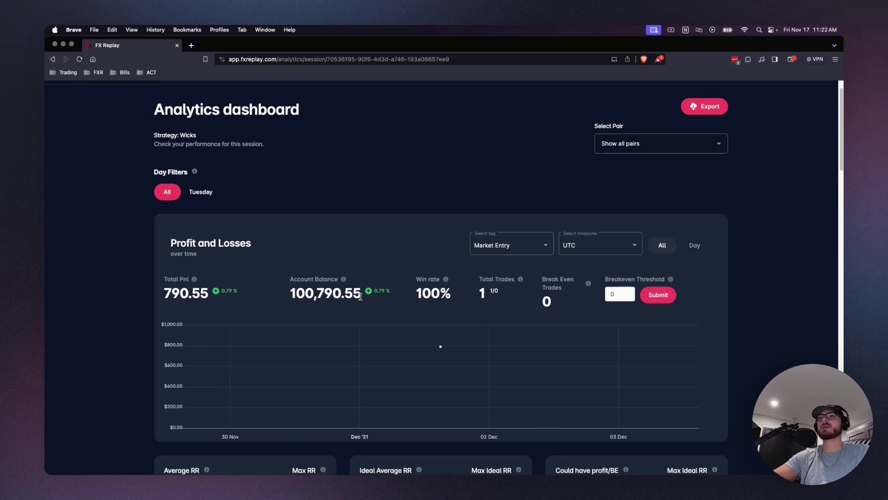
Toggle All tags on and off in the tag filter.
click(509, 246)
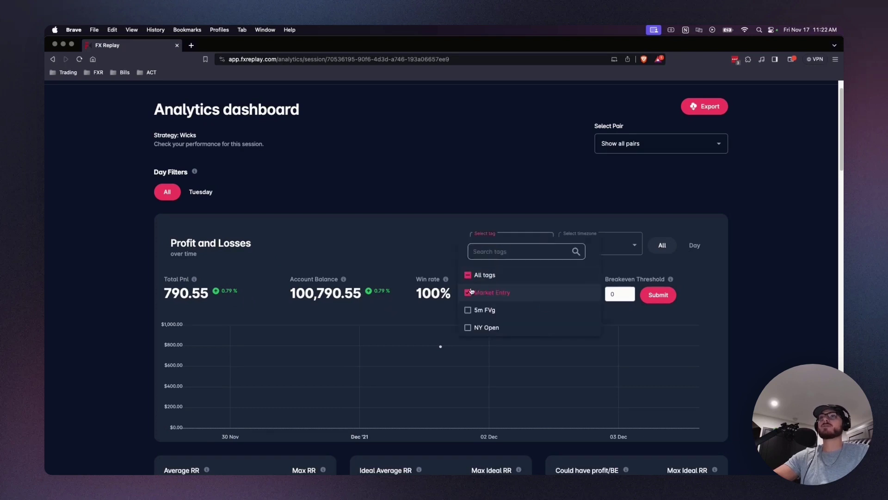
click(469, 275)
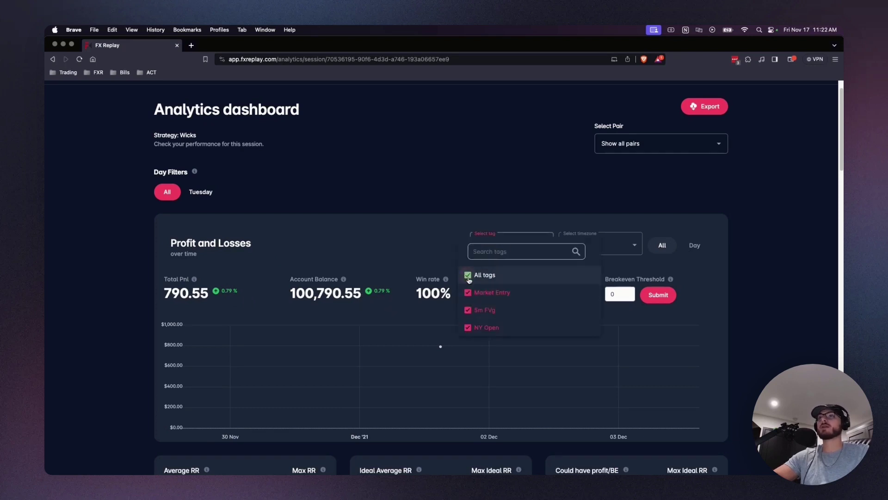
click(468, 278)
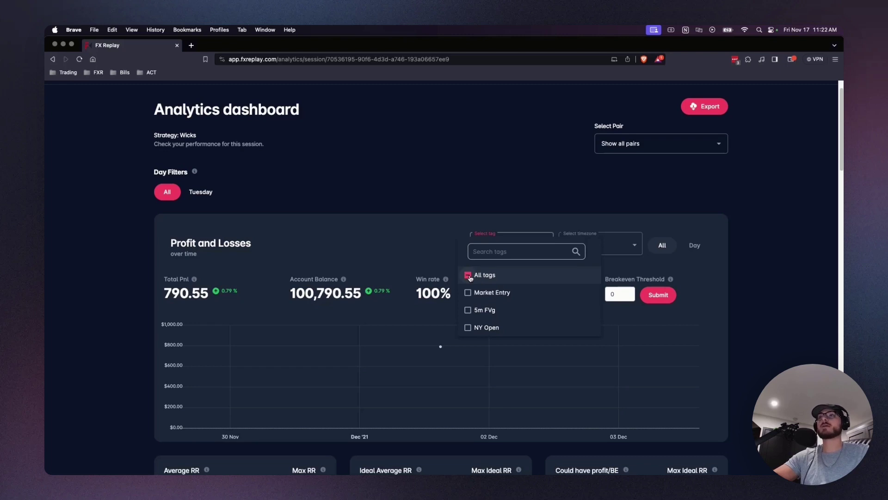
Close the empty tag list to show stats for all 124 trades: 48,528.54 PnL, 46.28% win rate.
click(739, 170)
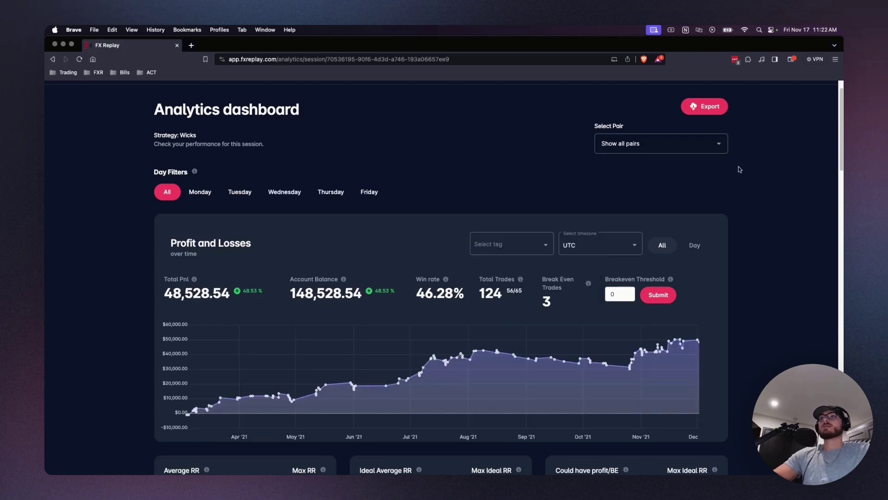
scroll(740, 169, down, 2)
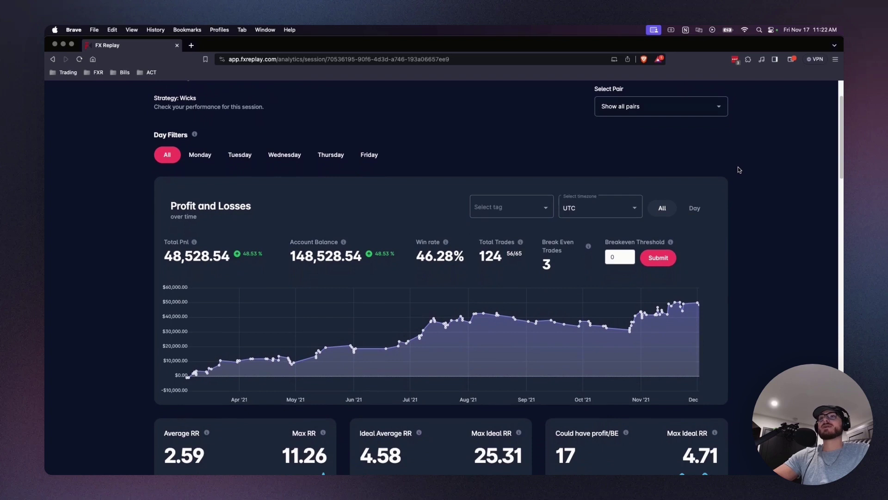
scroll(739, 169, up, 1)
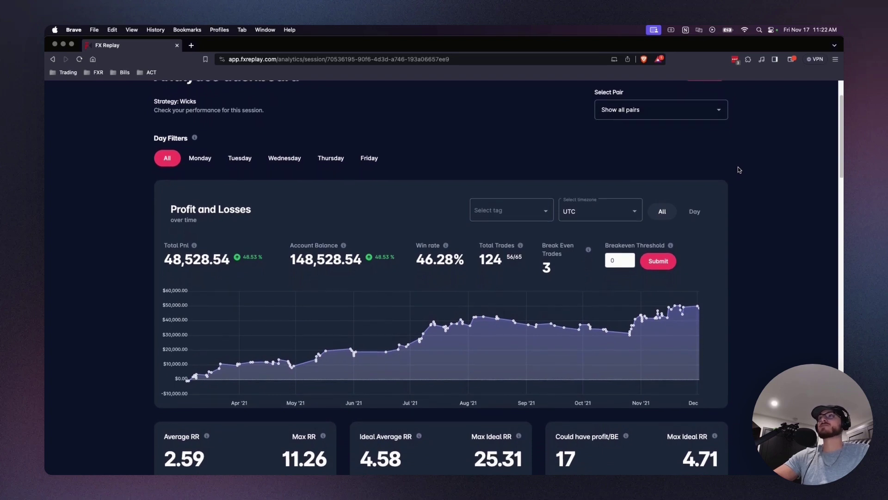